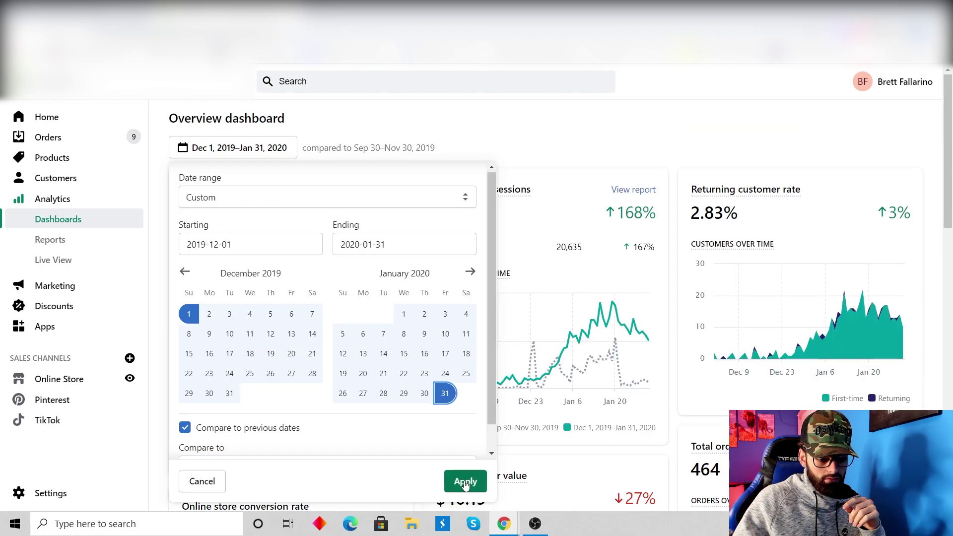
# Apply the custom date range 2019-12-01 to 2020-01-31 to the store's overview dashboard.
pyautogui.click(460, 478)
pyautogui.scroll(-1, 432, 410)
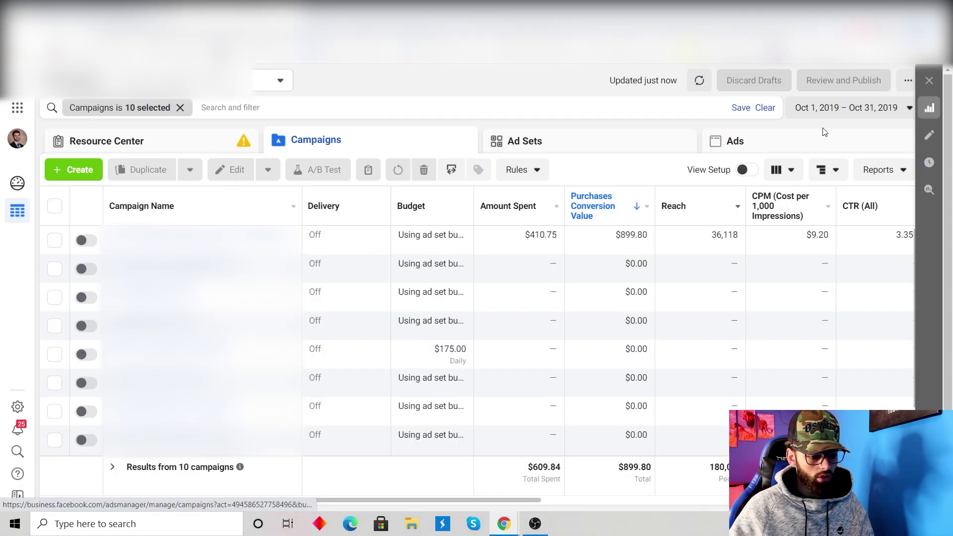
# Set the campaign report's date range to Oct 1, 2019 – Nov 30, 2019.
pyautogui.click(828, 113)
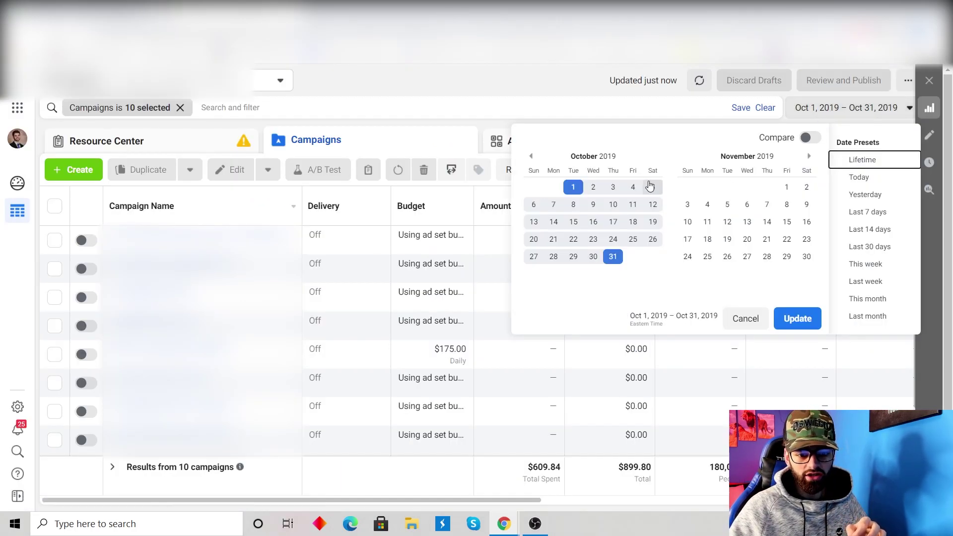
pyautogui.click(573, 189)
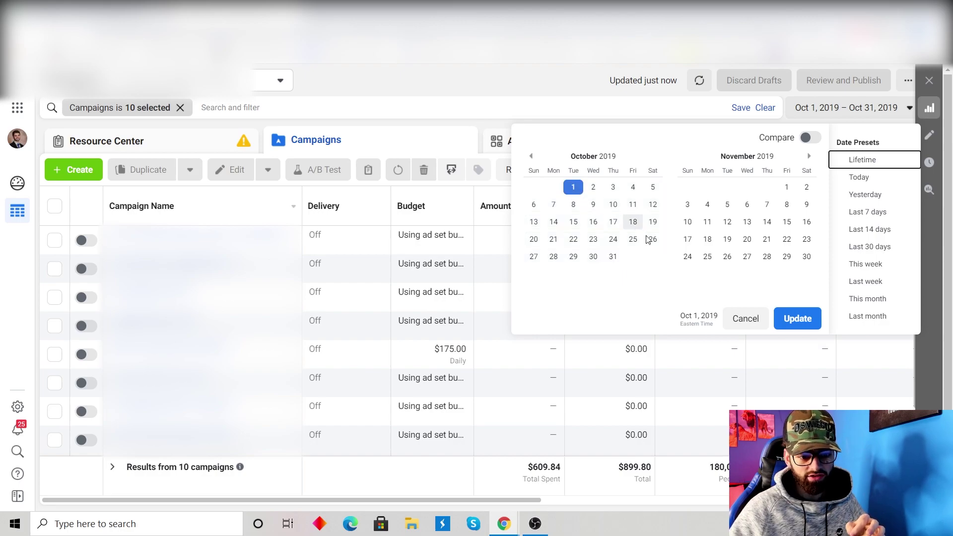
pyautogui.click(807, 257)
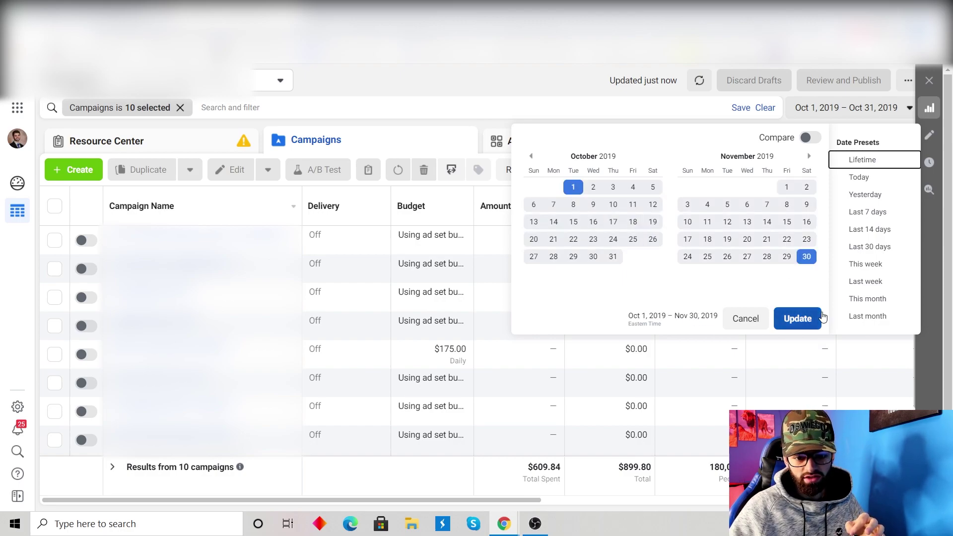
pyautogui.click(798, 319)
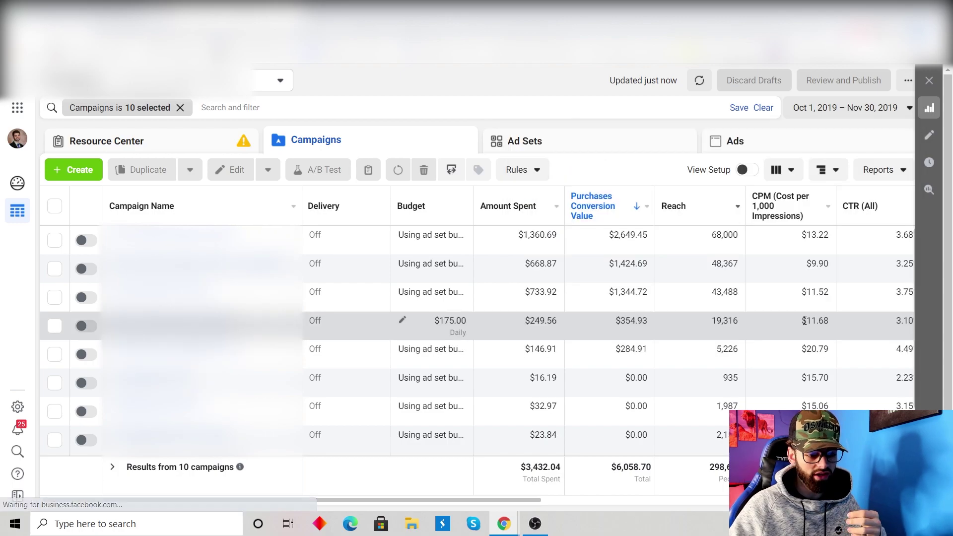
# Review the results of all listed campaigns, from Amount Spent across to Purchase ROAS.
pyautogui.scroll(-1, 589, 320)
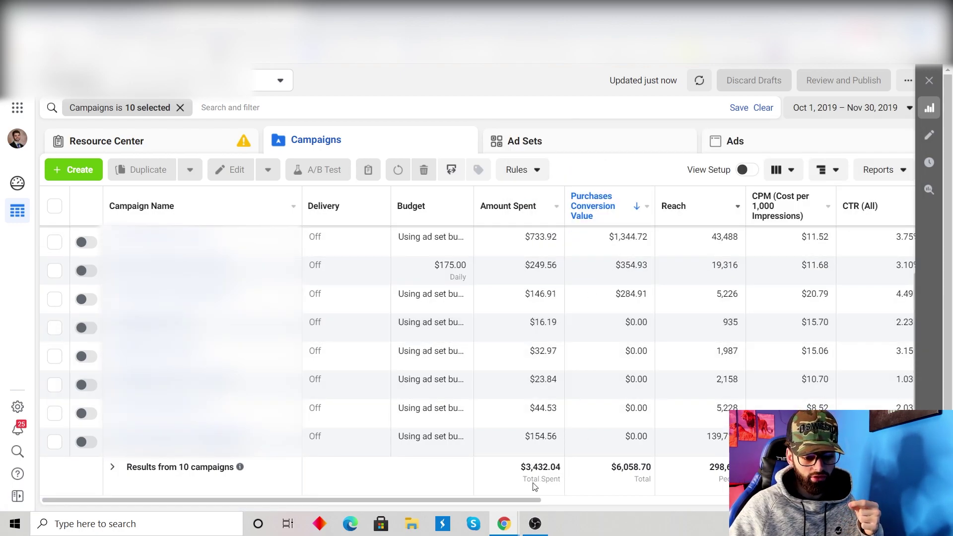
pyautogui.moveTo(519, 498); pyautogui.dragTo(897, 498)
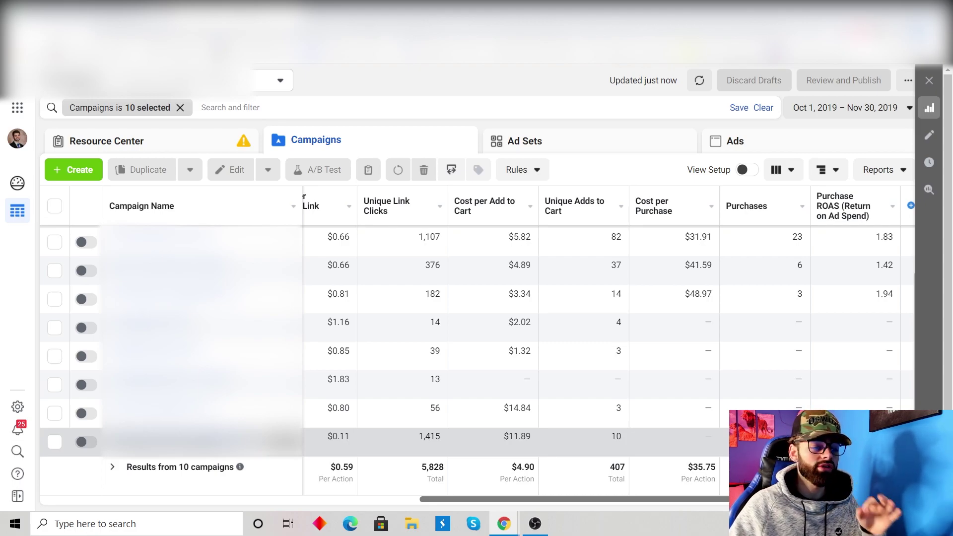
pyautogui.moveTo(565, 502); pyautogui.dragTo(144, 498)
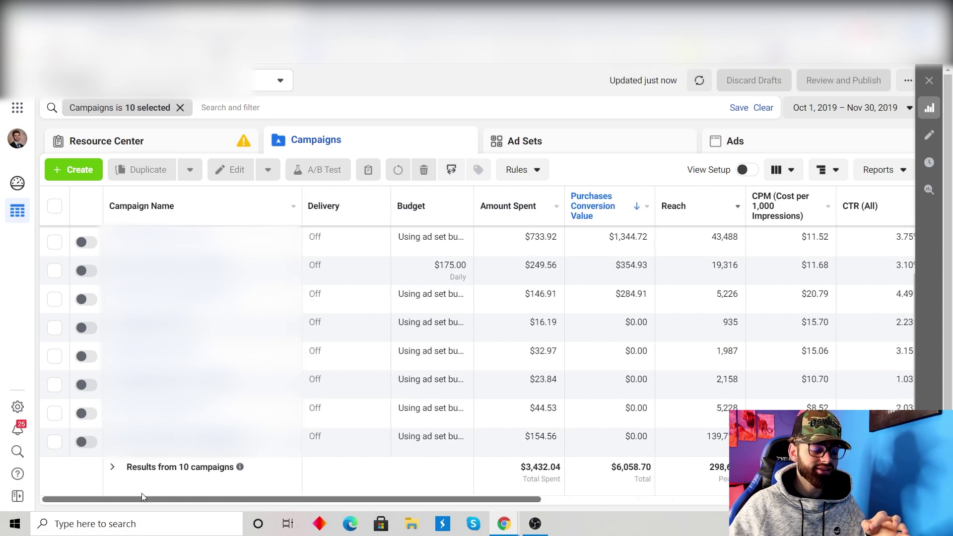
# Examine the Engagement campaign's amount spent, reach, CPM, link clicks and adds to cart against the other campaigns.
pyautogui.moveTo(296, 435)
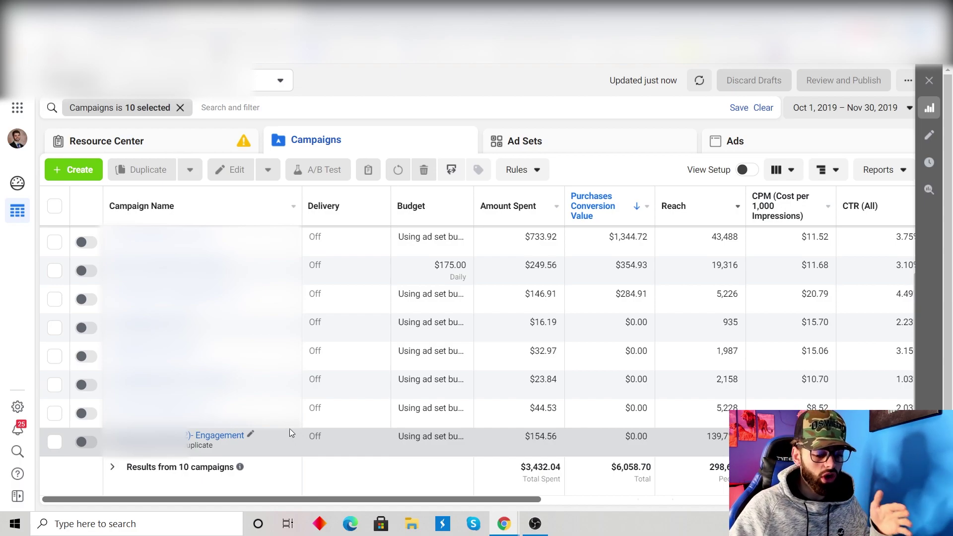
pyautogui.moveTo(520, 437); pyautogui.dragTo(558, 435)
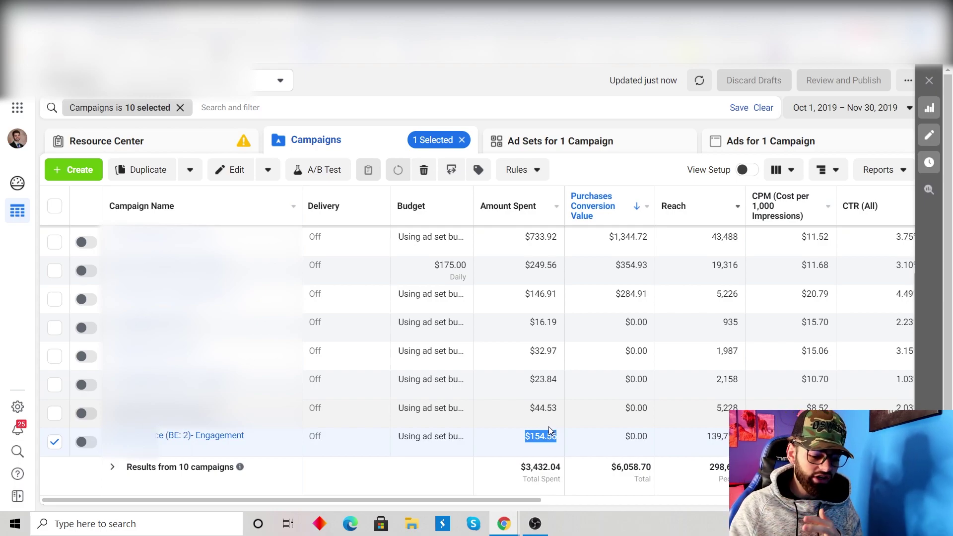
pyautogui.doubleClick(719, 436)
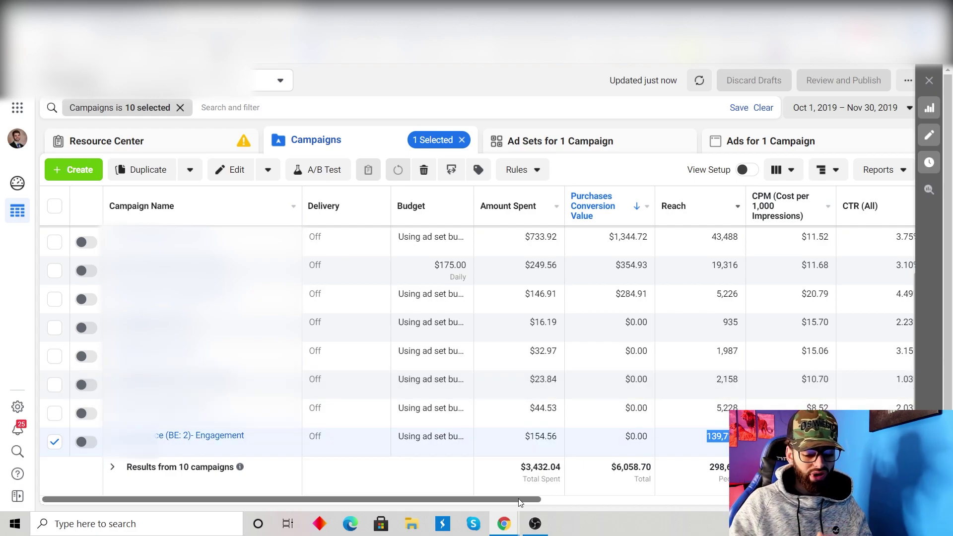
pyautogui.click(745, 437)
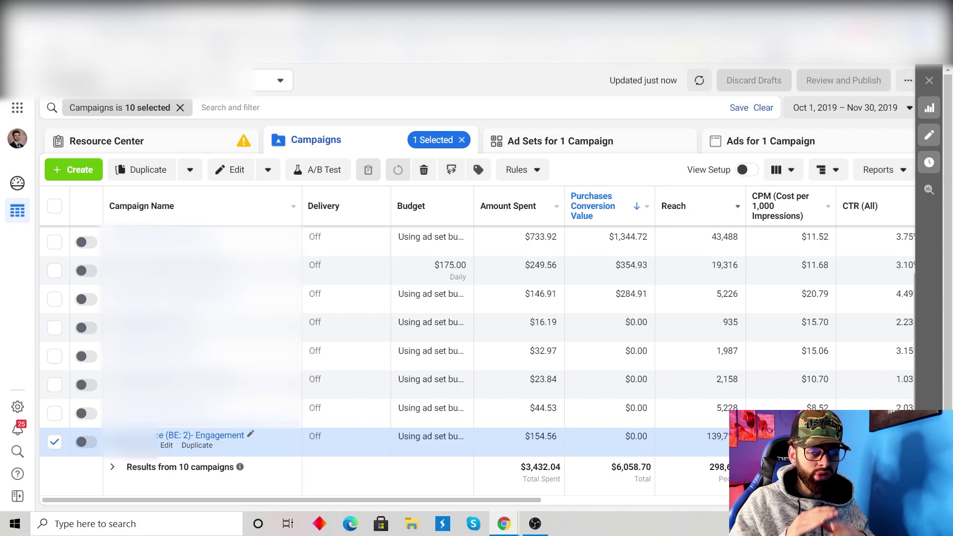
pyautogui.scroll(1, 669, 332)
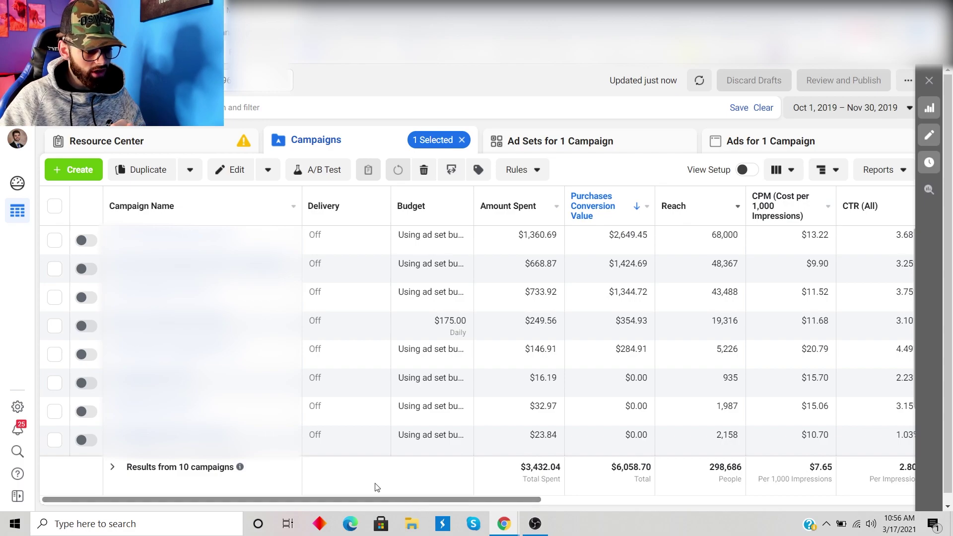
pyautogui.scroll(-2, 329, 433)
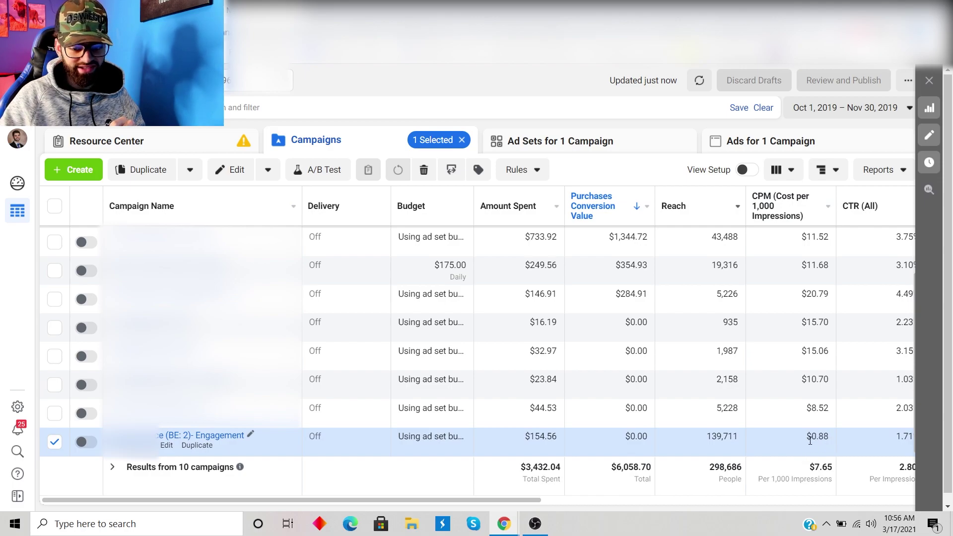
pyautogui.moveTo(509, 502); pyautogui.dragTo(937, 495)
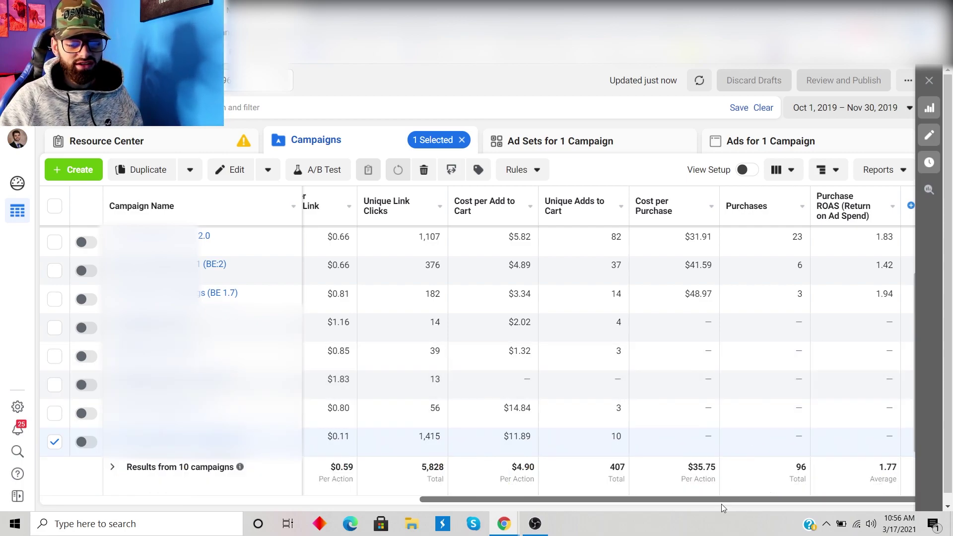
pyautogui.moveTo(721, 501); pyautogui.dragTo(441, 498)
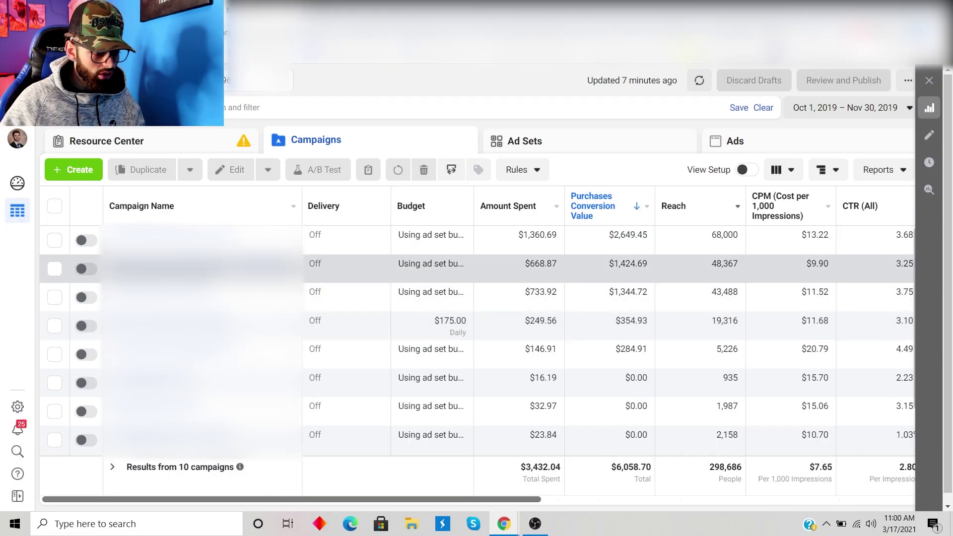
# Select the two campaigns with the highest purchases conversion value and filter the list to only those campaigns.
pyautogui.click(55, 240)
pyautogui.click(55, 269)
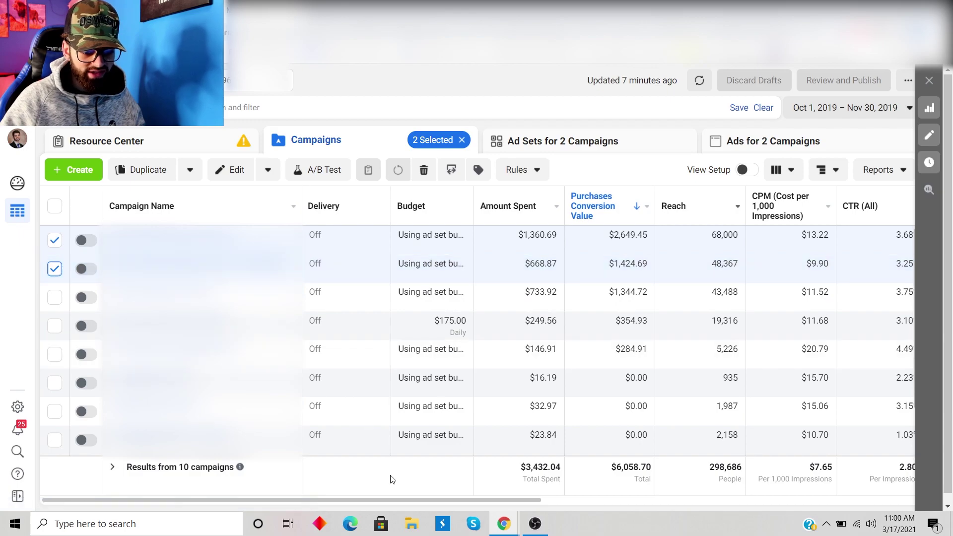
pyautogui.moveTo(394, 499); pyautogui.dragTo(349, 504)
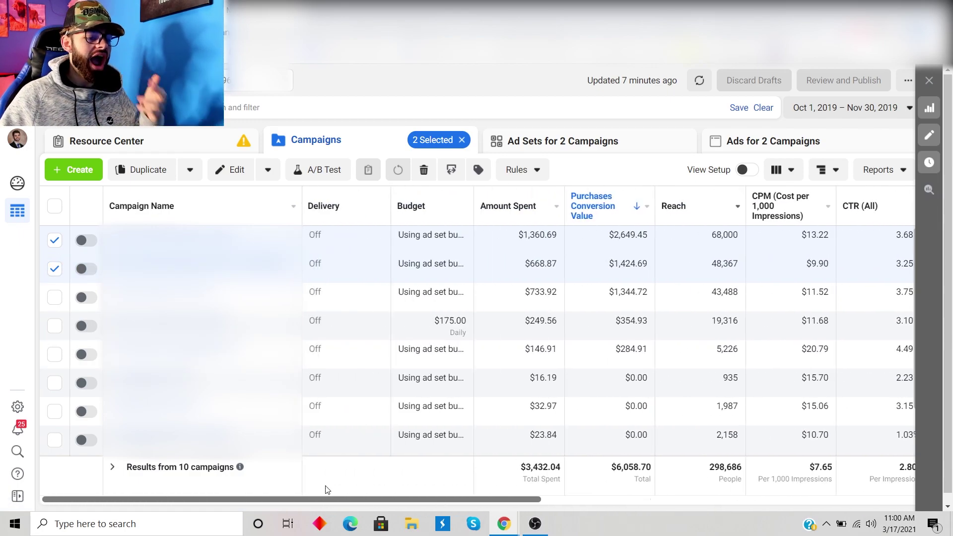
pyautogui.click(233, 107)
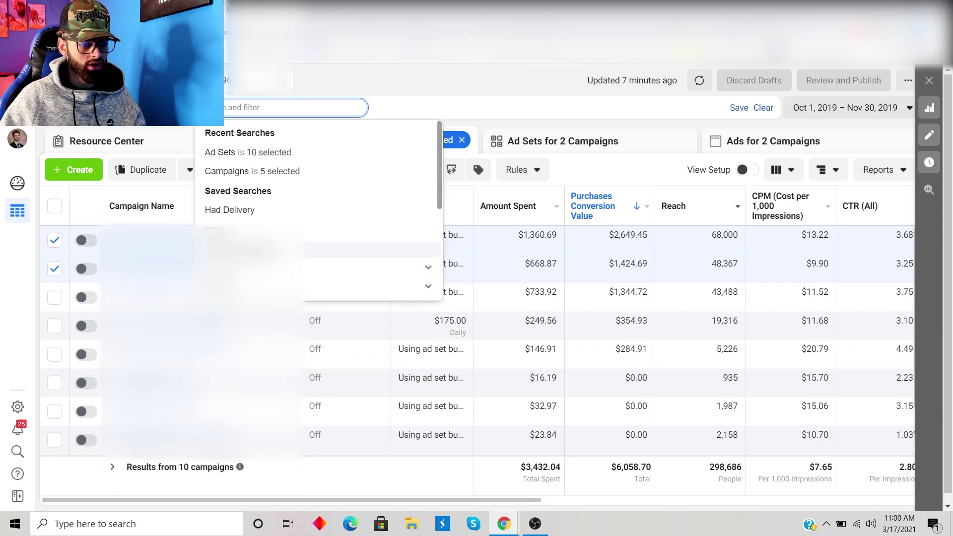
pyautogui.click(251, 168)
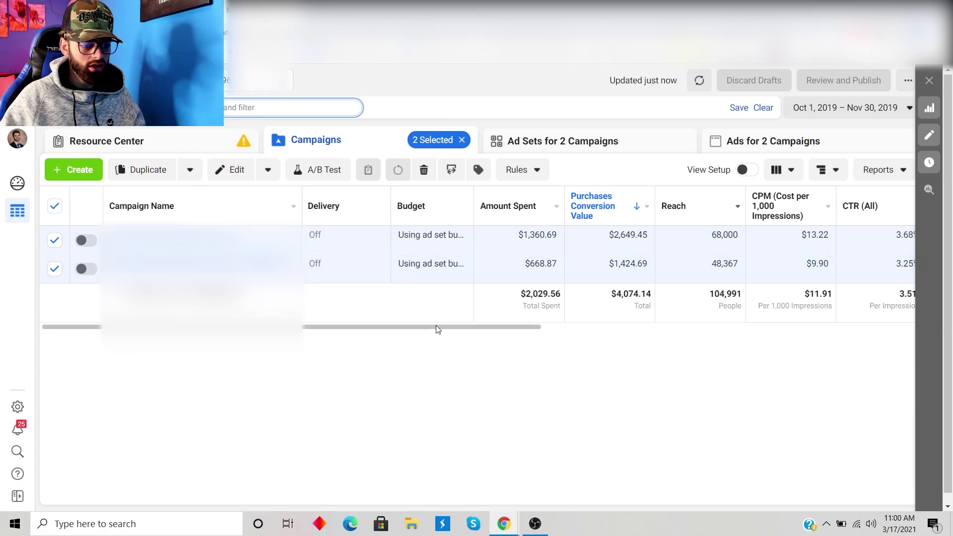
# List the two campaigns' ad sets by highest purchases conversion value and review their metrics through Purchase ROAS.
pyautogui.click(564, 145)
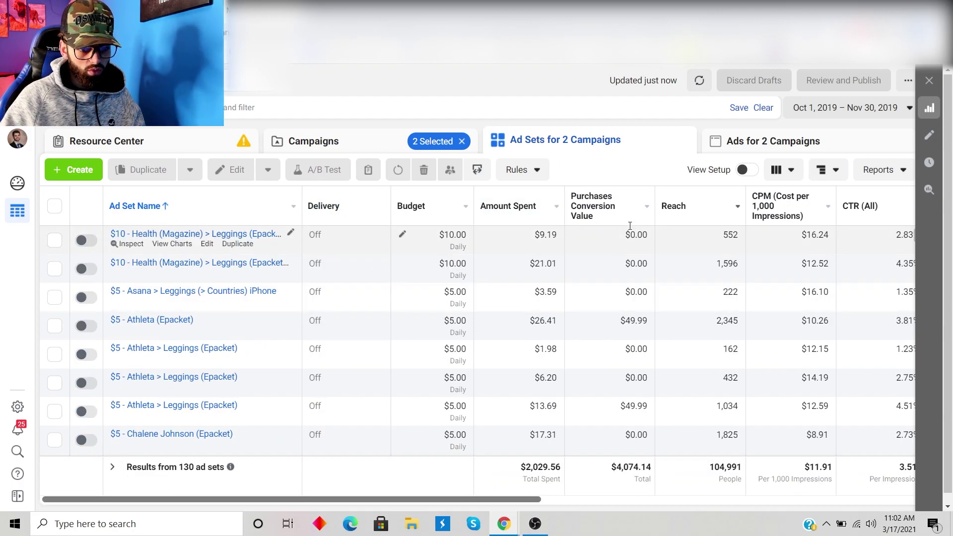
pyautogui.click(618, 214)
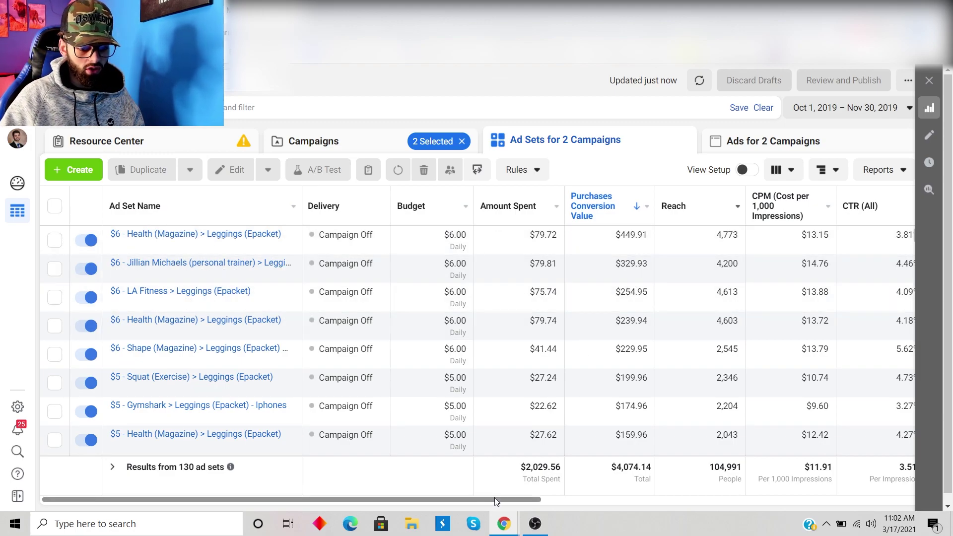
pyautogui.moveTo(496, 498); pyautogui.dragTo(903, 503)
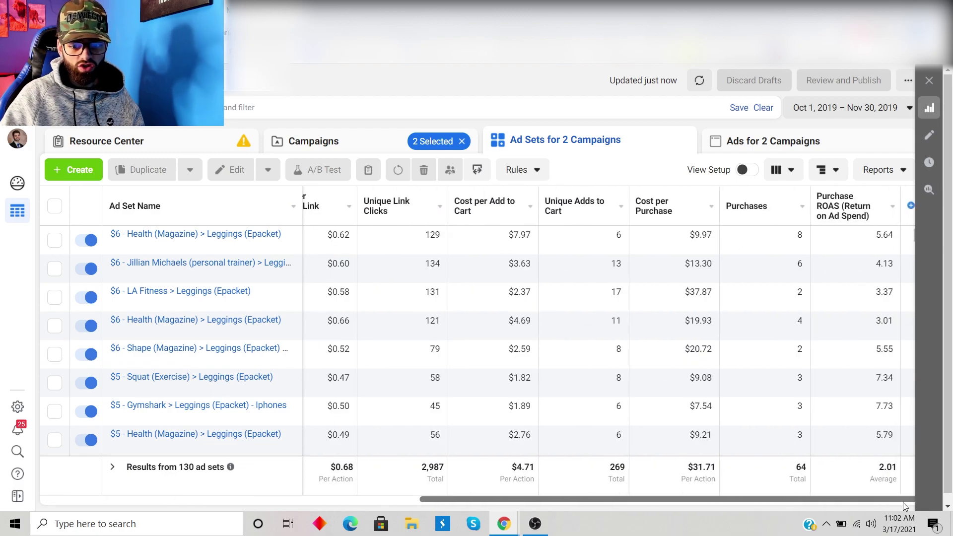
pyautogui.moveTo(904, 503); pyautogui.dragTo(902, 502)
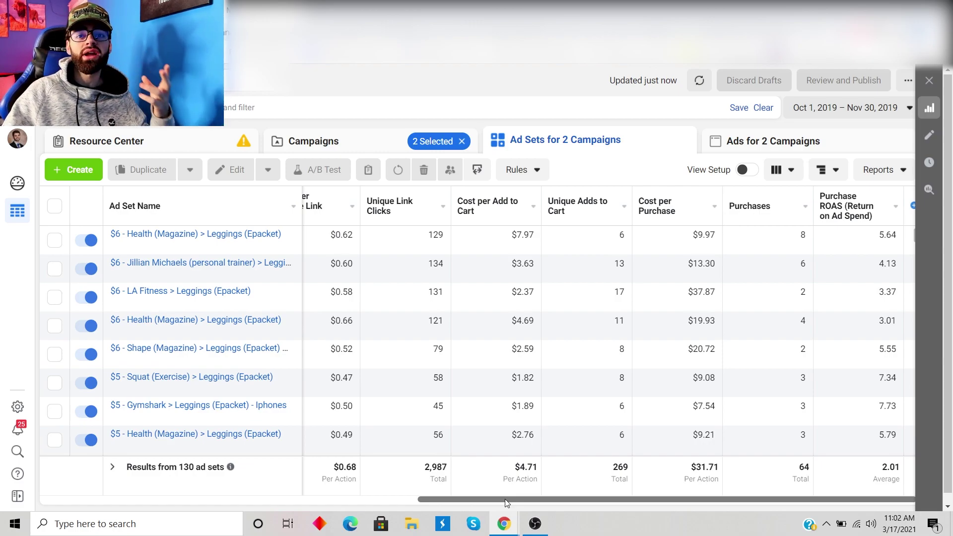
pyautogui.moveTo(505, 499); pyautogui.dragTo(75, 501)
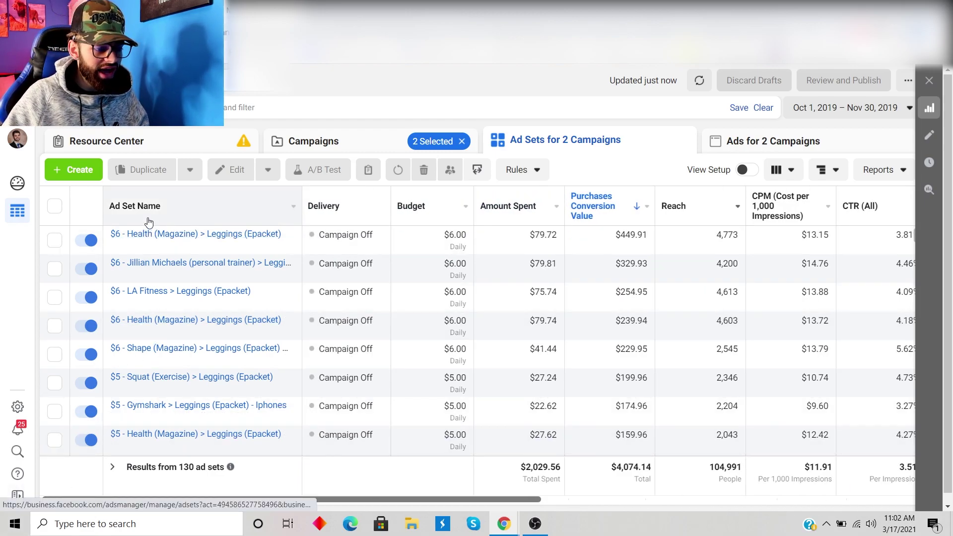
# Sort the ad sets by name and examine the repeated audience tests, such as Gymshark and Health (Magazine).
pyautogui.moveTo(145, 239)
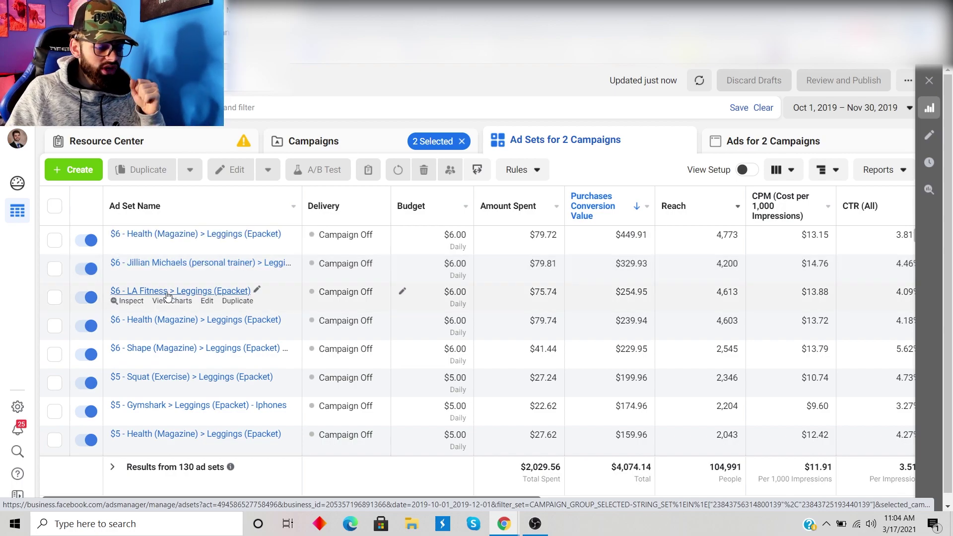
pyautogui.scroll(-2, 171, 313)
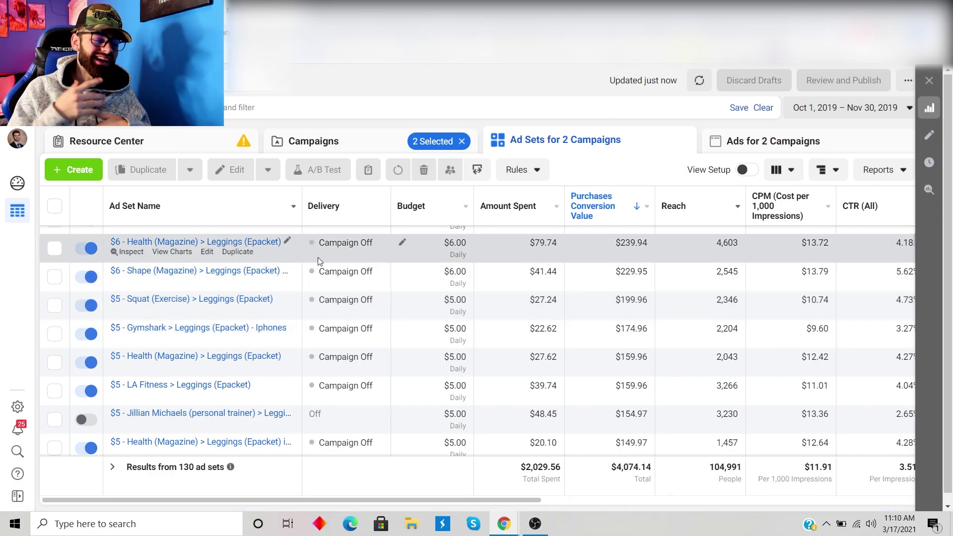
pyautogui.click(239, 208)
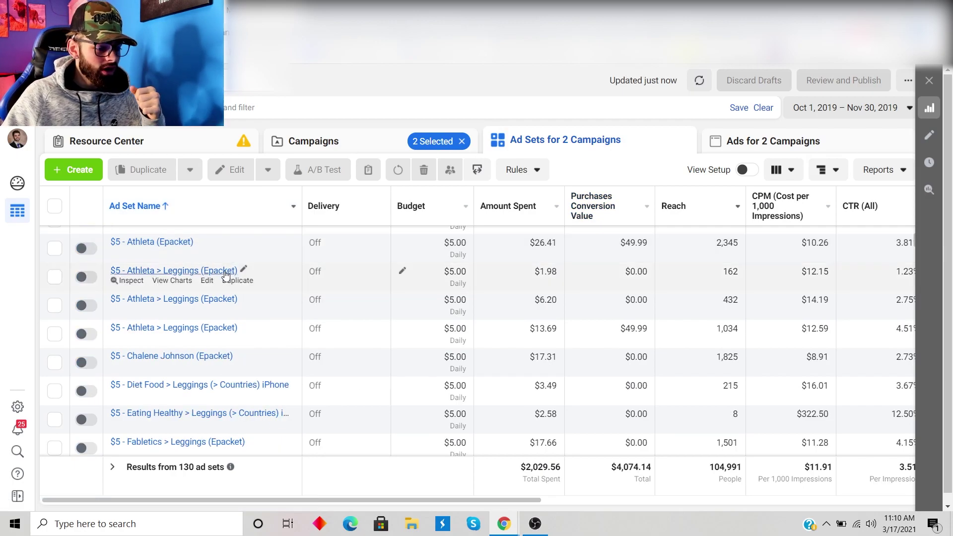
pyautogui.scroll(-10, 243, 278)
pyautogui.scroll(2, 216, 277)
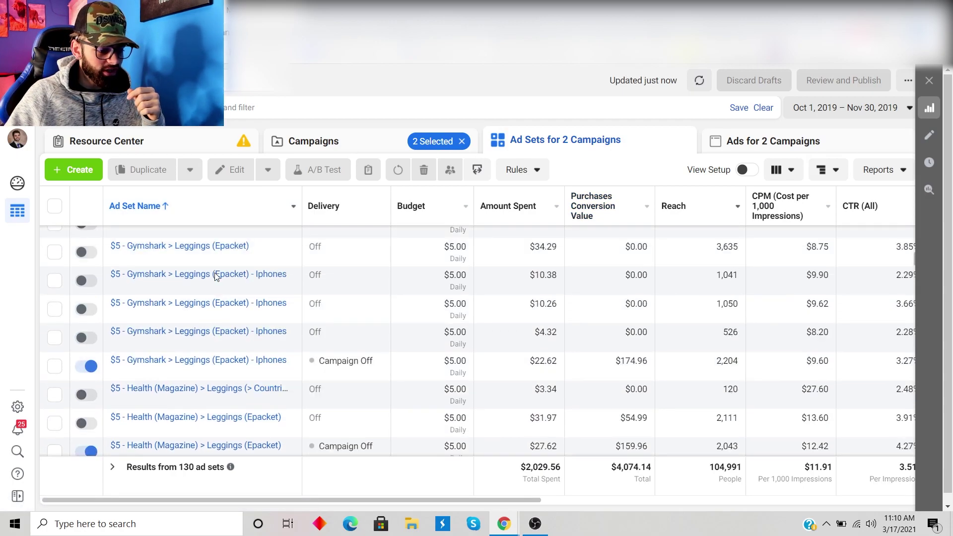
pyautogui.scroll(2, 223, 298)
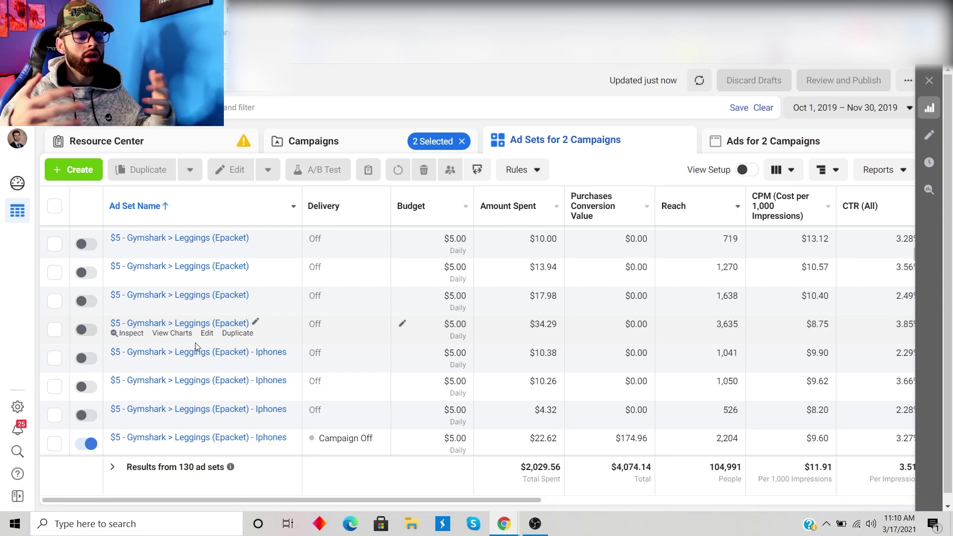
pyautogui.scroll(-5, 201, 318)
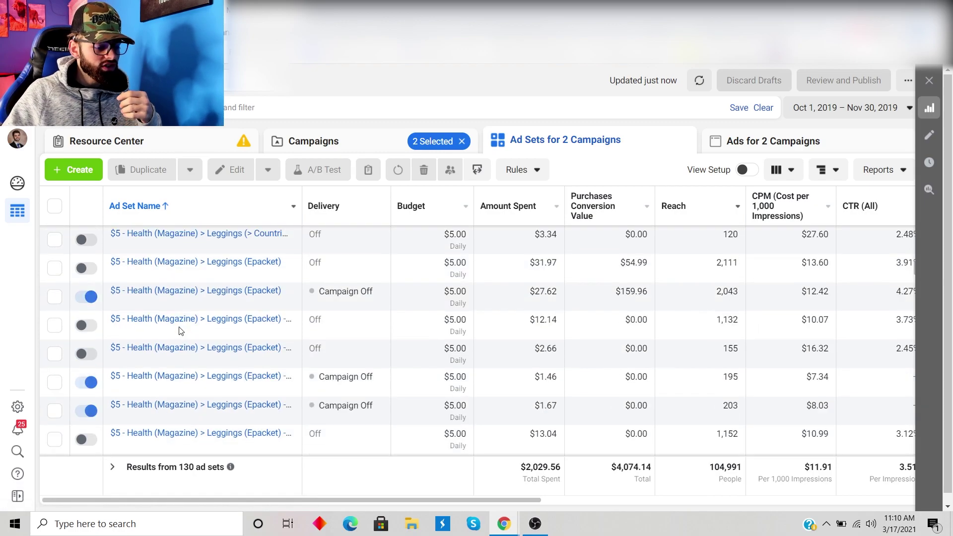
pyautogui.scroll(-3, 219, 278)
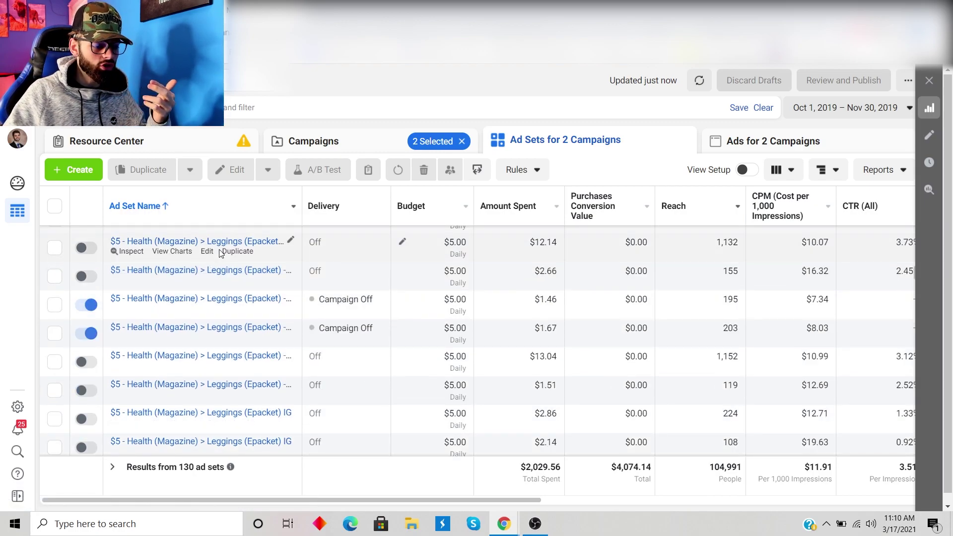
pyautogui.scroll(-5, 221, 295)
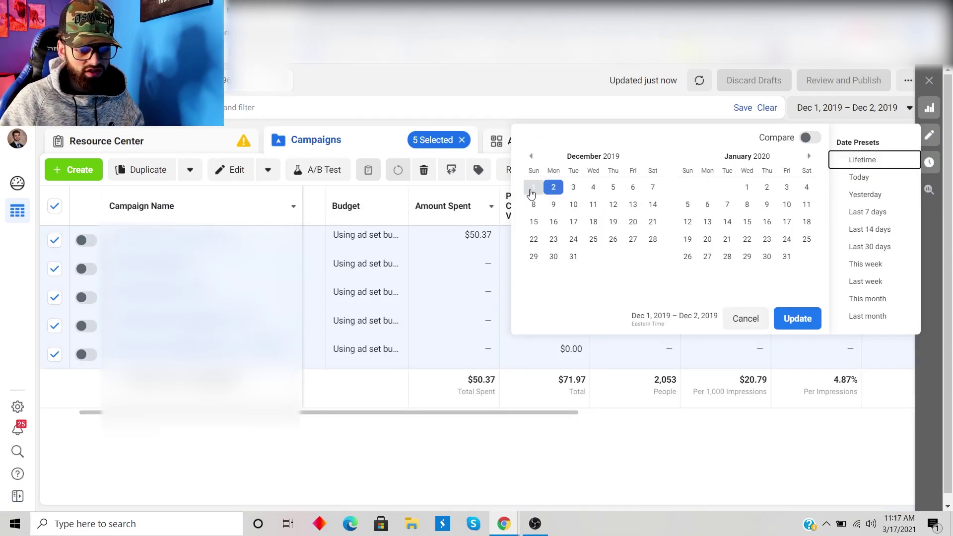
# Set the date range for the five selected campaigns to Dec 1, 2019 – Dec 31, 2019.
pyautogui.click(533, 190)
pyautogui.click(575, 257)
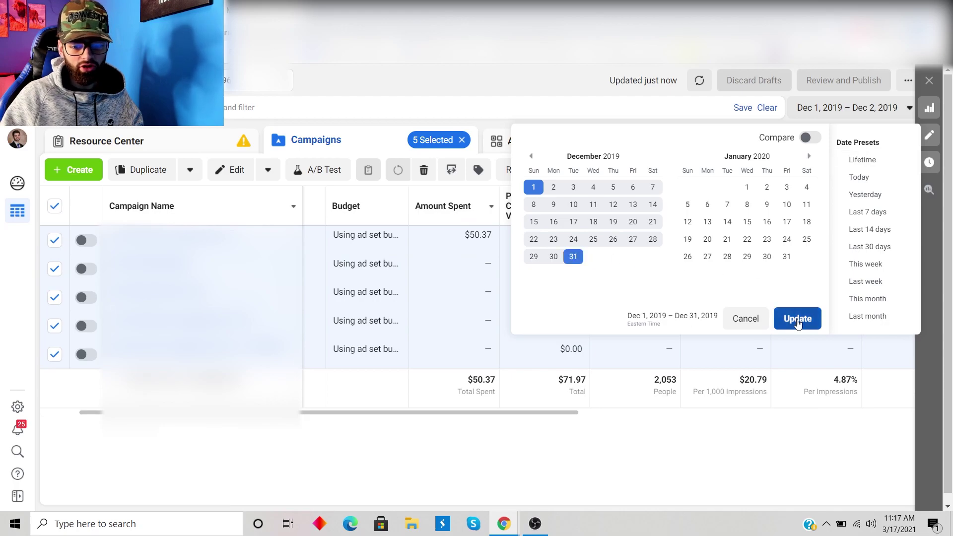
pyautogui.click(797, 319)
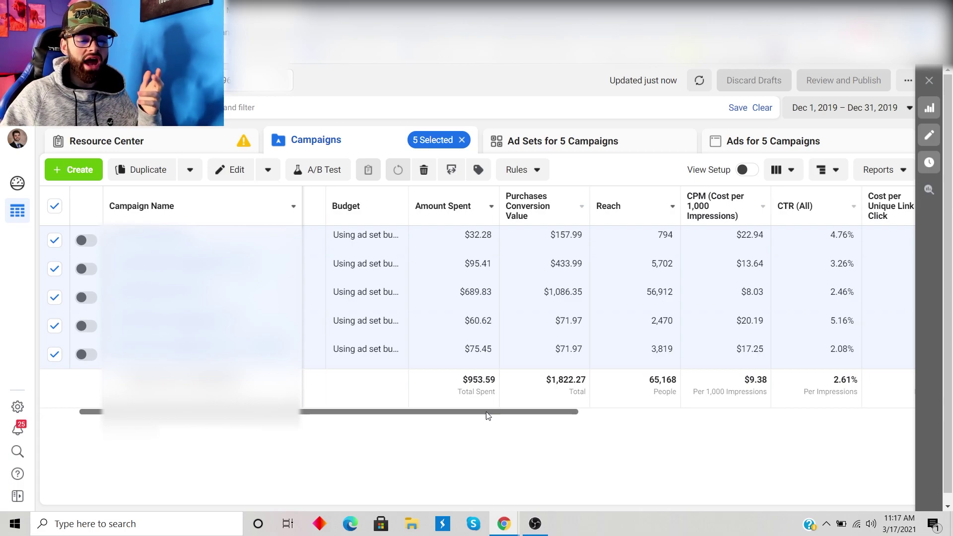
# Review the five campaigns' December metrics through Purchase ROAS and set the date range to Jan 1, 2020 – Jan 31, 2020.
pyautogui.moveTo(488, 415); pyautogui.dragTo(892, 434)
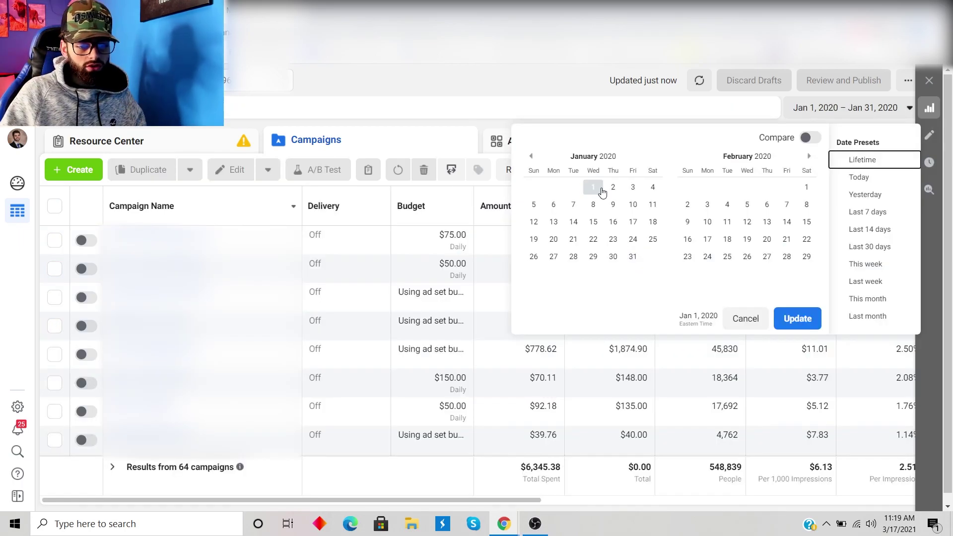
pyautogui.click(593, 187)
pyautogui.click(633, 256)
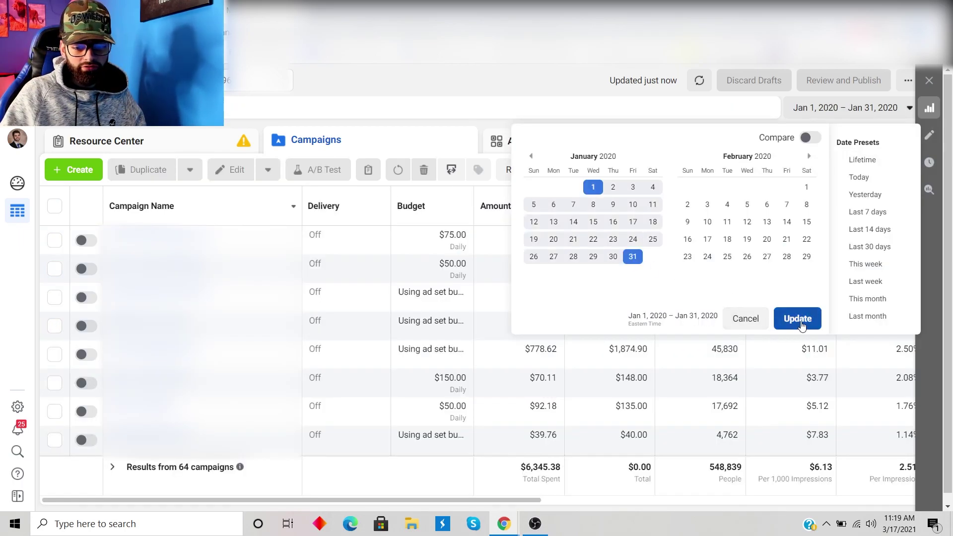
pyautogui.click(796, 319)
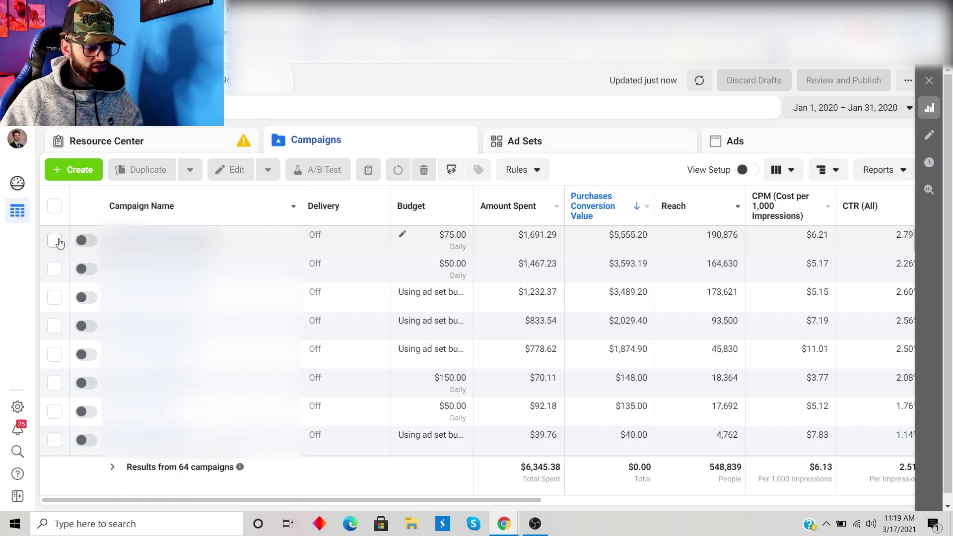
# Select the ten campaigns that have a purchases conversion value in January and filter the list to only those campaigns.
pyautogui.click(54, 240)
pyautogui.scroll(-2, 333, 392)
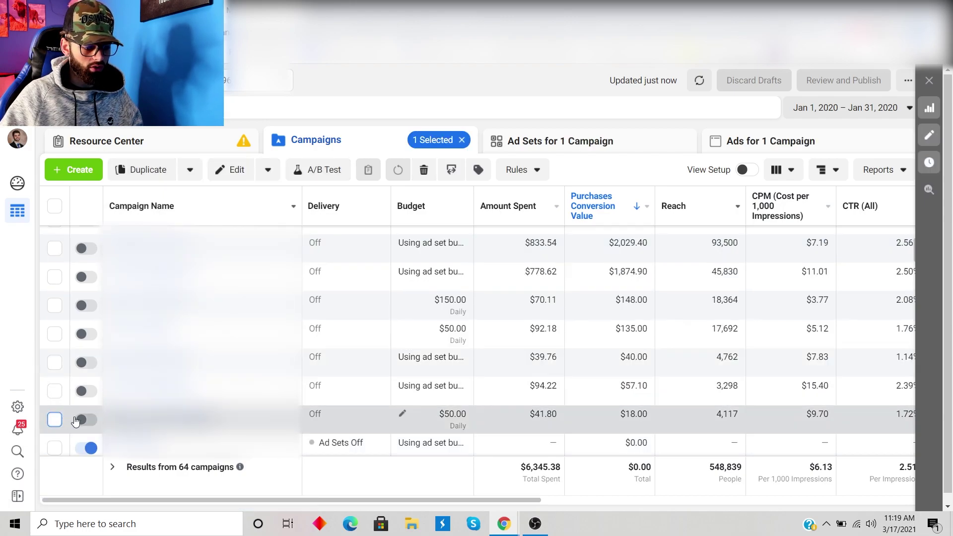
pyautogui.keyDown('shift'); pyautogui.click(54, 420); pyautogui.keyUp('shift')
pyautogui.click(243, 107)
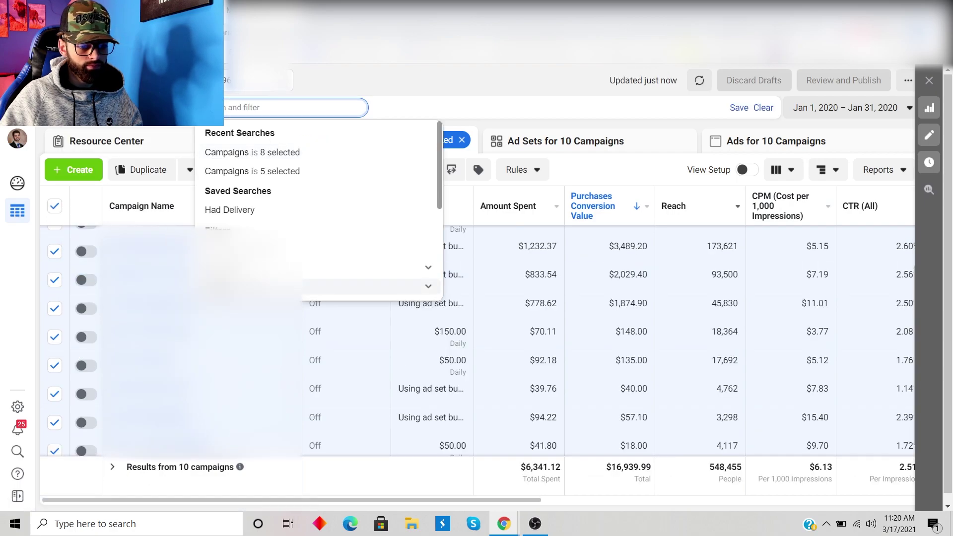
pyautogui.click(499, 493)
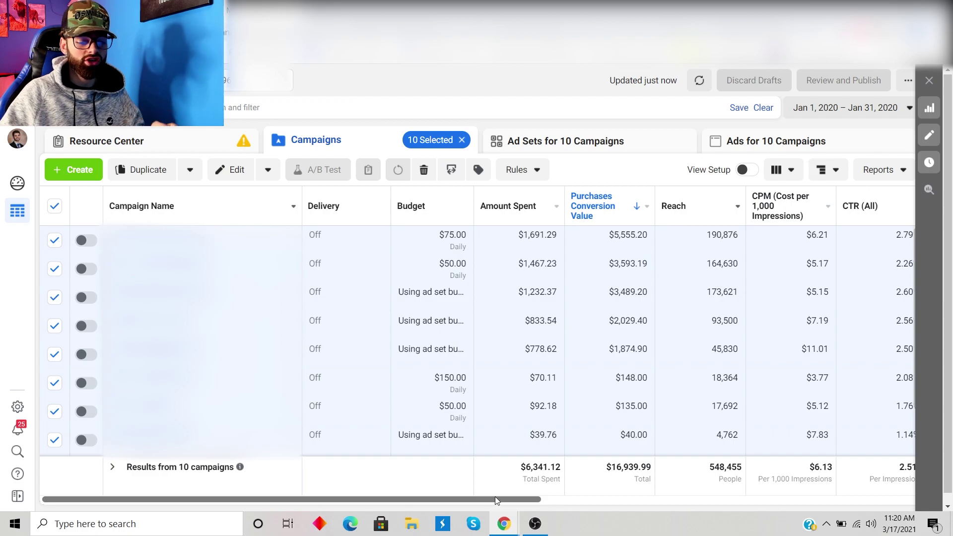
# Examine the ten campaigns' total purchases conversion value and their January metrics through Purchase ROAS.
pyautogui.moveTo(606, 471); pyautogui.dragTo(648, 479)
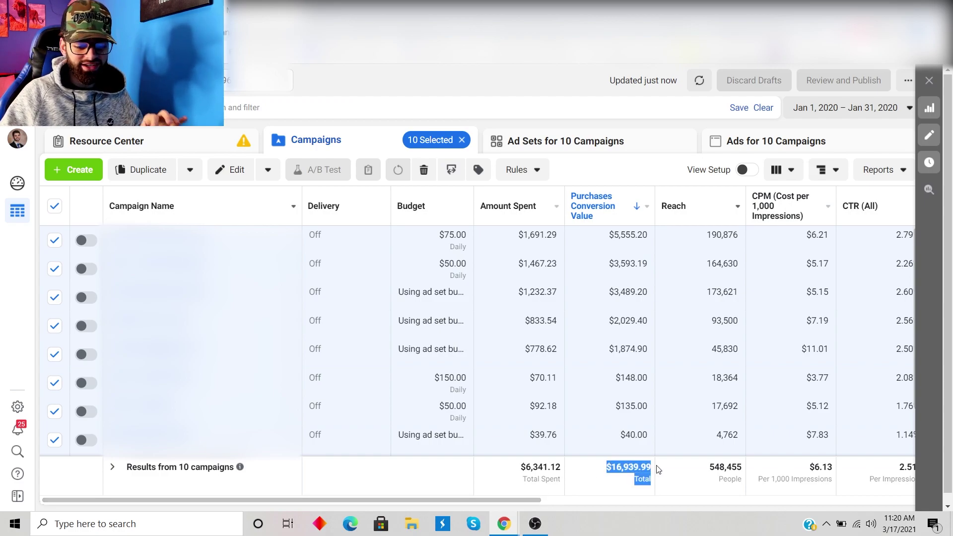
pyautogui.click(648, 469)
pyautogui.moveTo(497, 500); pyautogui.dragTo(917, 521)
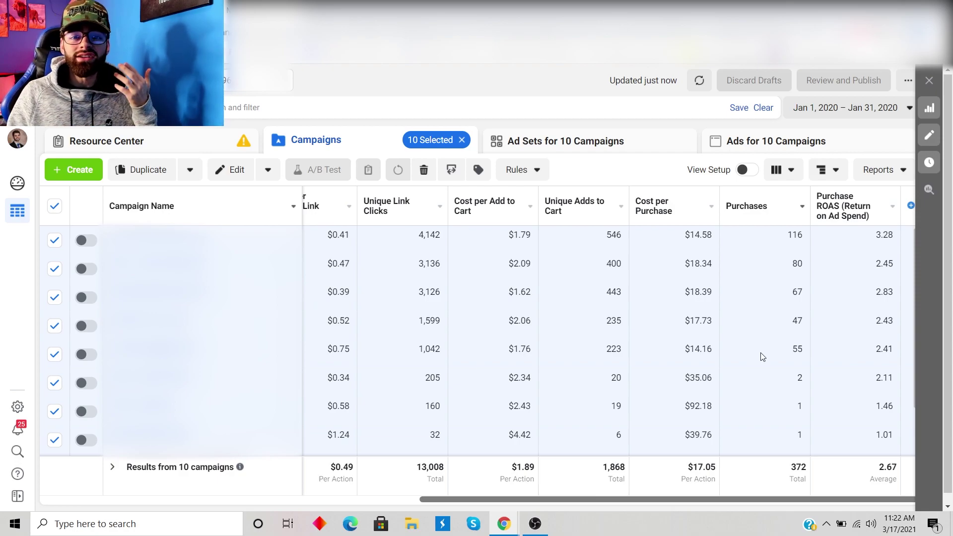
pyautogui.moveTo(613, 499); pyautogui.dragTo(213, 496)
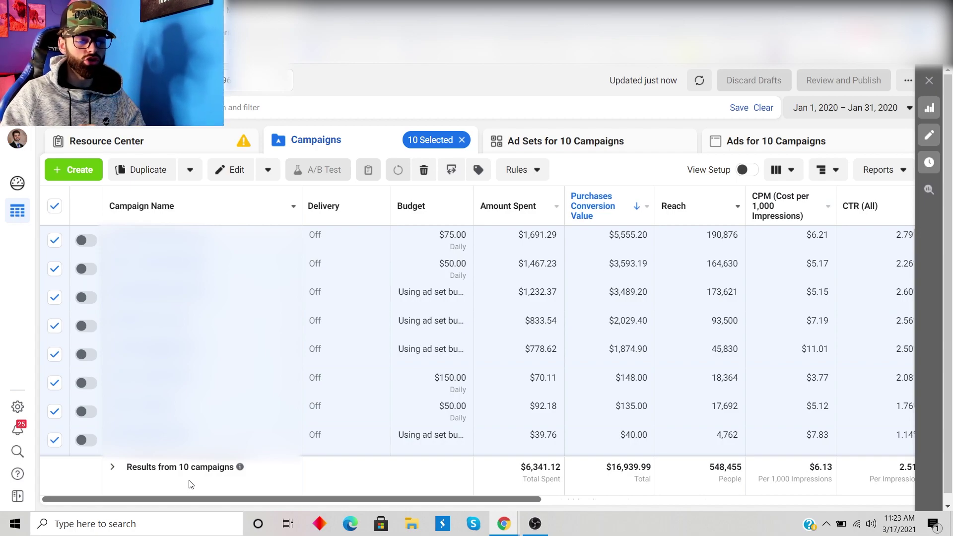
# Filter the list to only the three campaigns with the highest purchases conversion value and review their metrics through Purchase ROAS.
pyautogui.click(55, 206)
pyautogui.click(58, 244)
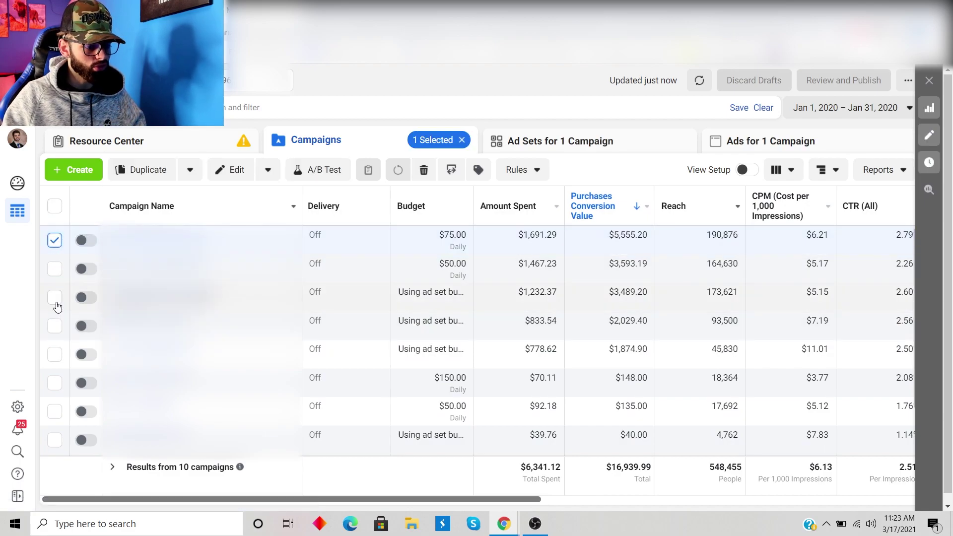
pyautogui.keyDown('shift'); pyautogui.click(54, 298); pyautogui.keyUp('shift')
pyautogui.click(258, 107)
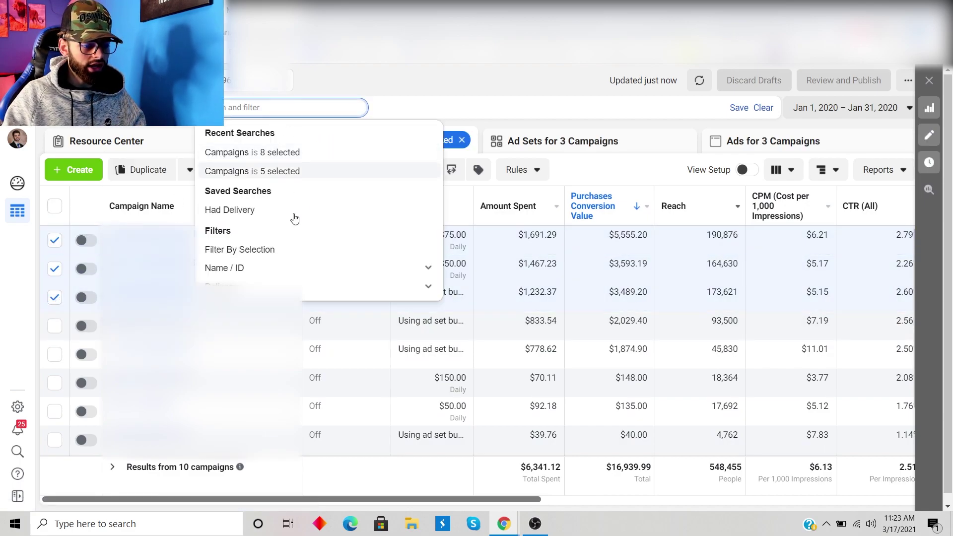
pyautogui.click(268, 255)
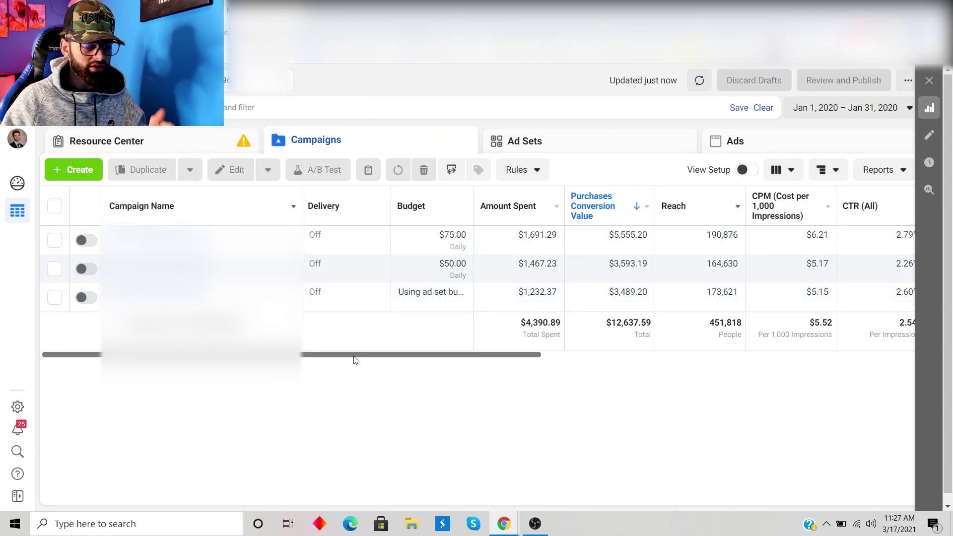
pyautogui.moveTo(356, 358); pyautogui.dragTo(841, 376)
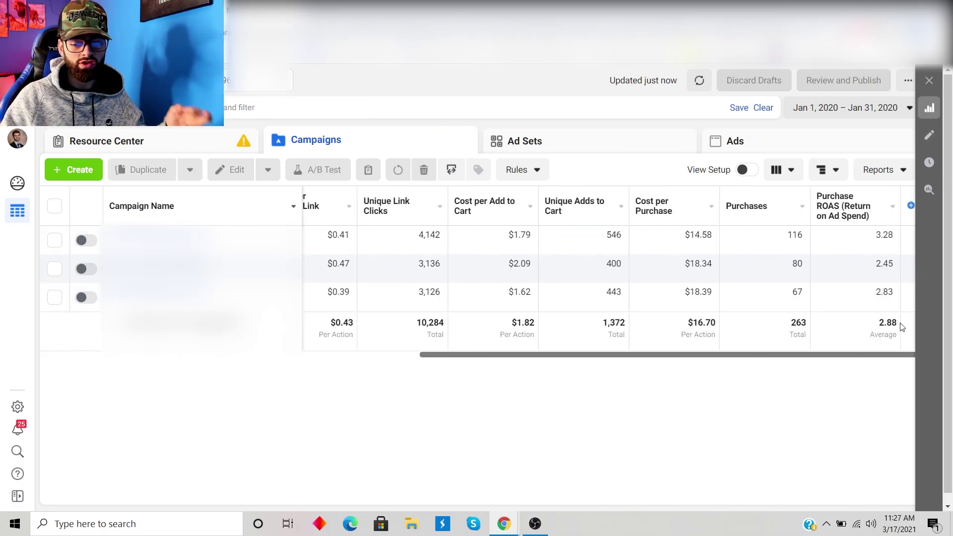
pyautogui.moveTo(826, 356); pyautogui.dragTo(3, 401)
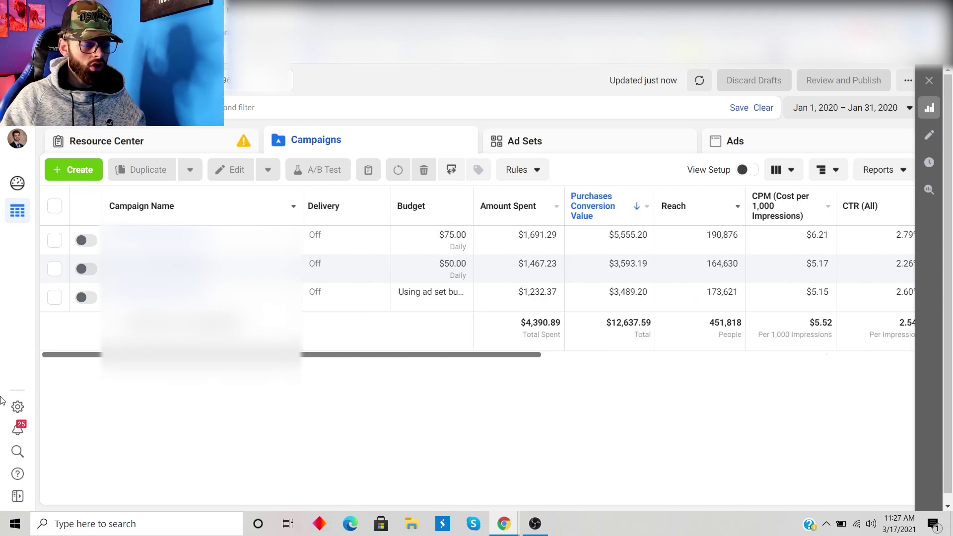
# Break the three campaigns down by age, bring the purchase metrics into view and sort the list by campaign name.
pyautogui.click(826, 170)
pyautogui.moveTo(837, 225)
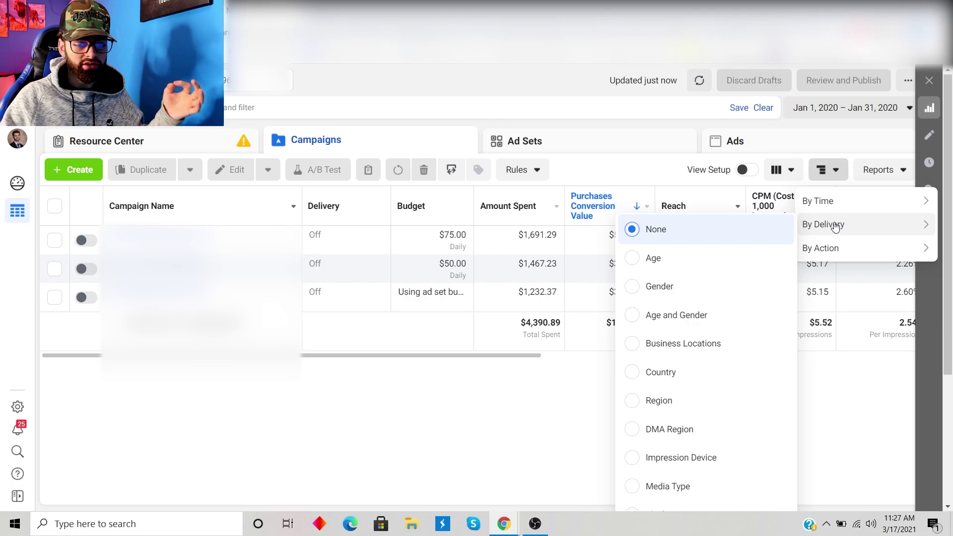
pyautogui.click(732, 261)
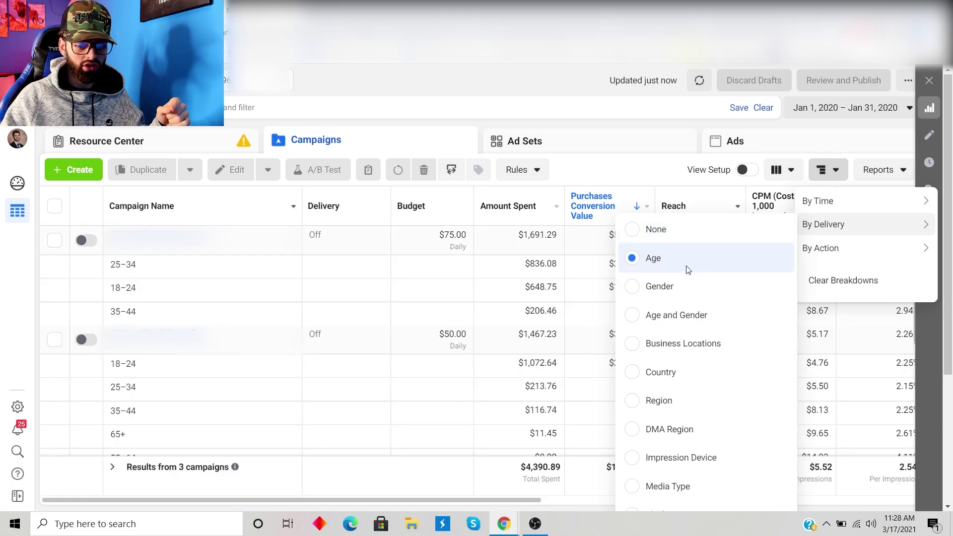
pyautogui.click(534, 417)
pyautogui.moveTo(532, 499); pyautogui.dragTo(213, 227)
pyautogui.click(228, 204)
pyautogui.click(227, 205)
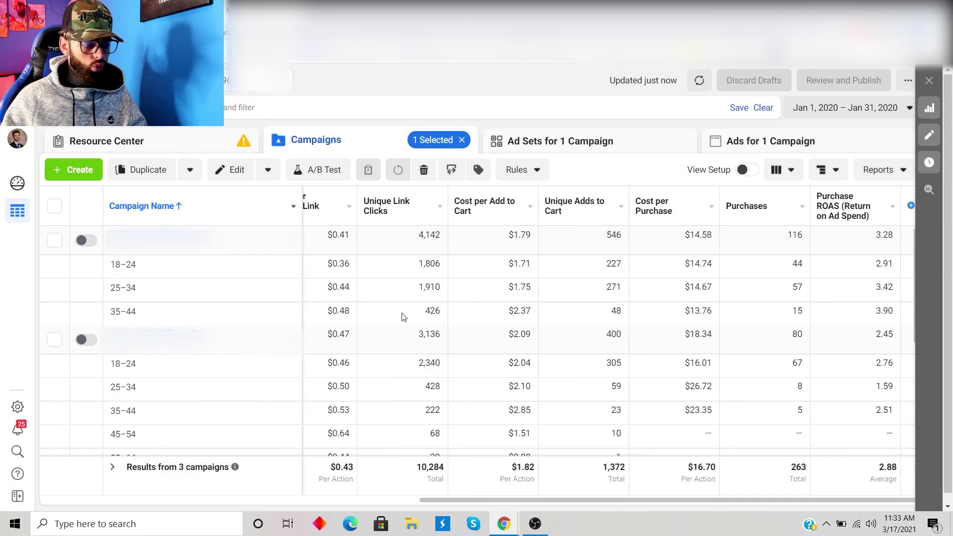
# Compare the first campaign's age groups from 18–24 to 35–44 by their Purchase ROAS.
pyautogui.moveTo(157, 311); pyautogui.dragTo(107, 313)
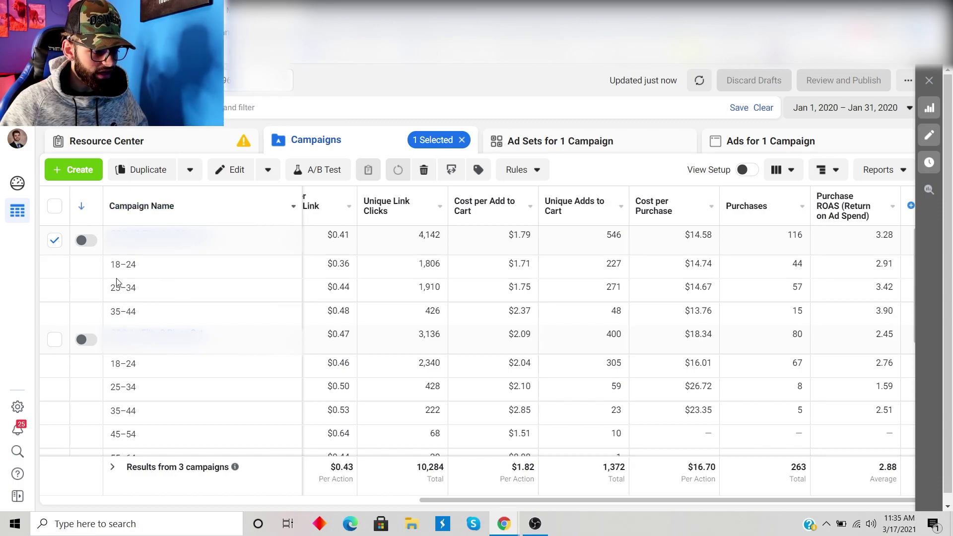
pyautogui.moveTo(114, 264); pyautogui.dragTo(189, 319)
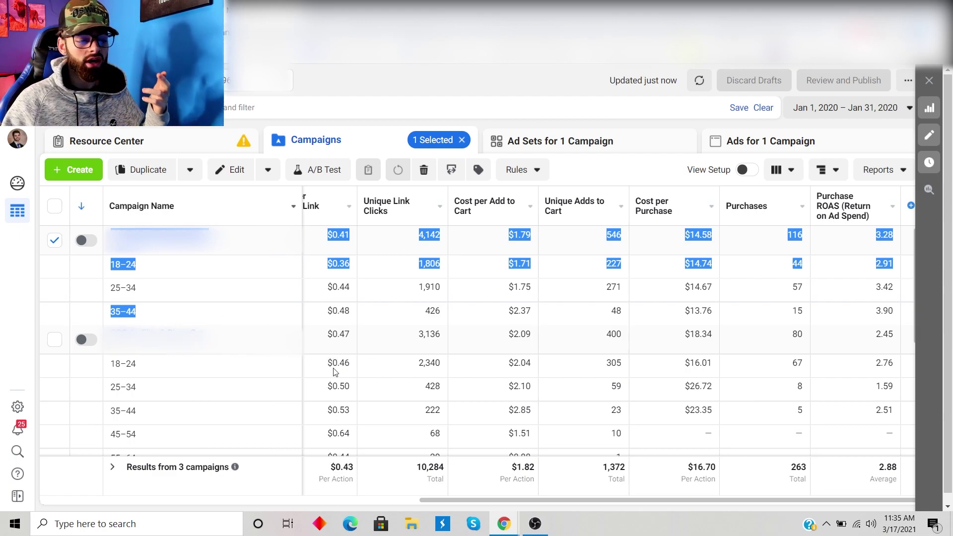
pyautogui.click(56, 242)
pyautogui.click(56, 243)
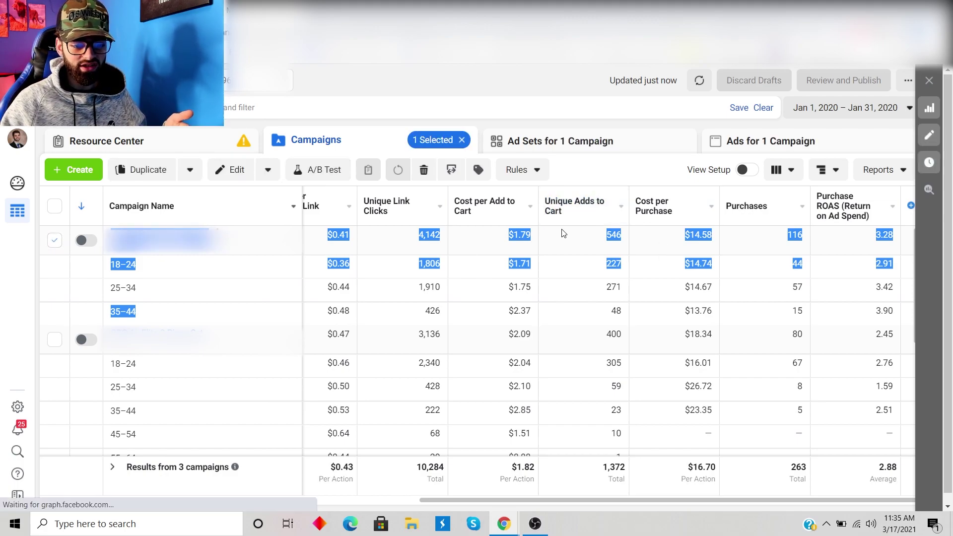
pyautogui.click(518, 260)
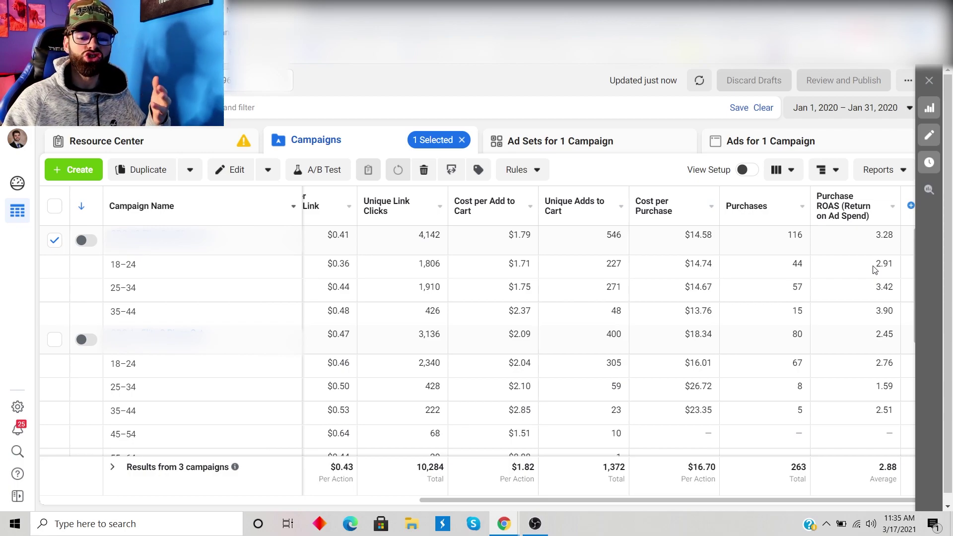
pyautogui.moveTo(875, 269); pyautogui.dragTo(896, 319)
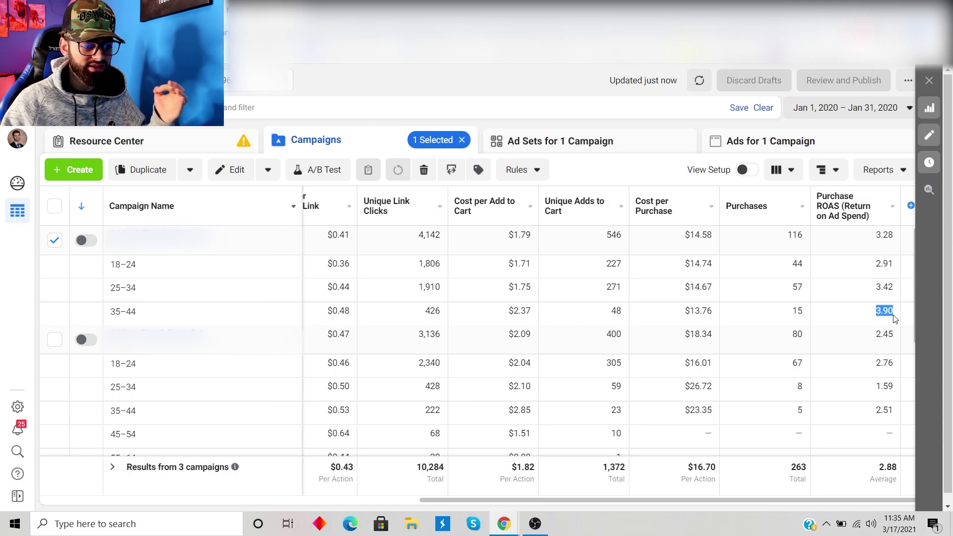
# Examine the third campaign's age groups and the Purchase ROAS for ages 18–24 and 25–34.
pyautogui.scroll(-4, 834, 321)
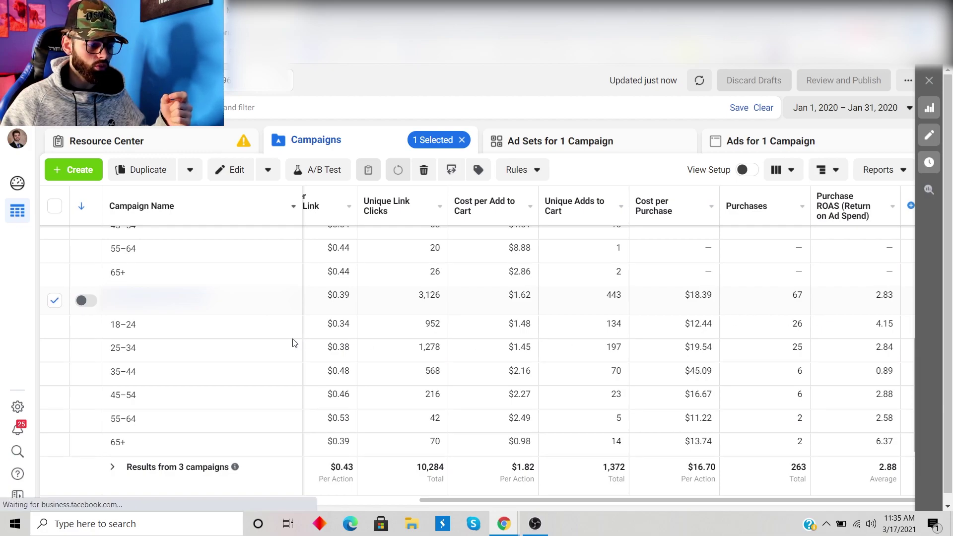
pyautogui.moveTo(110, 329); pyautogui.dragTo(156, 441)
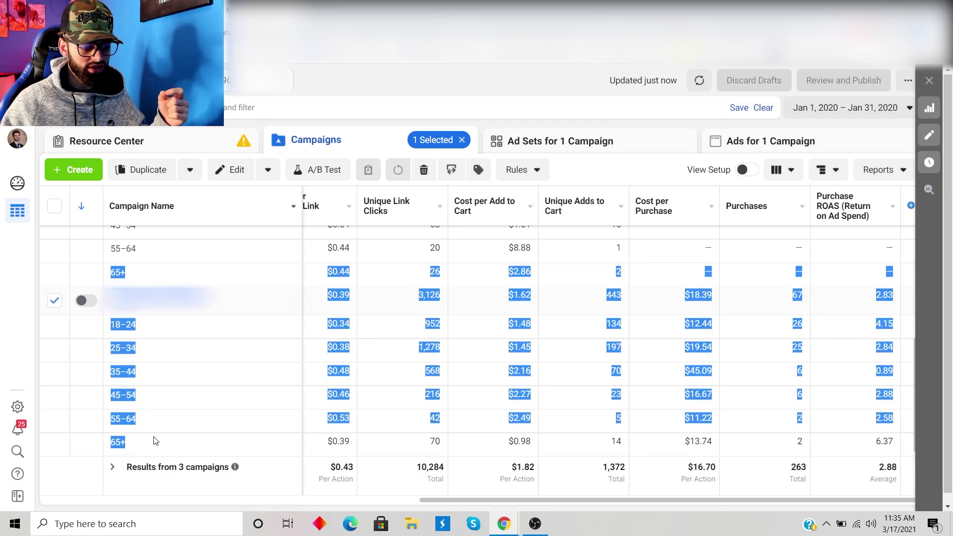
pyautogui.click(155, 441)
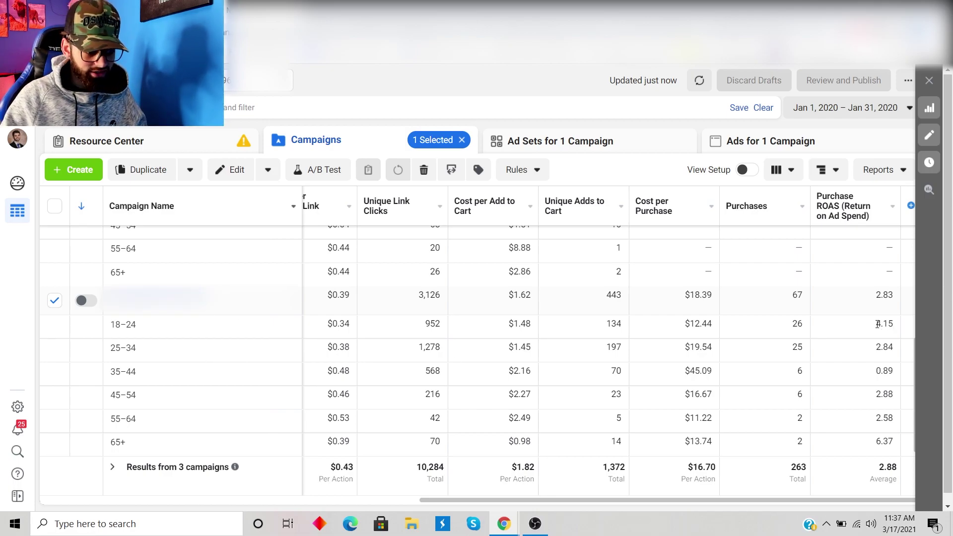
pyautogui.moveTo(878, 324); pyautogui.dragTo(898, 326)
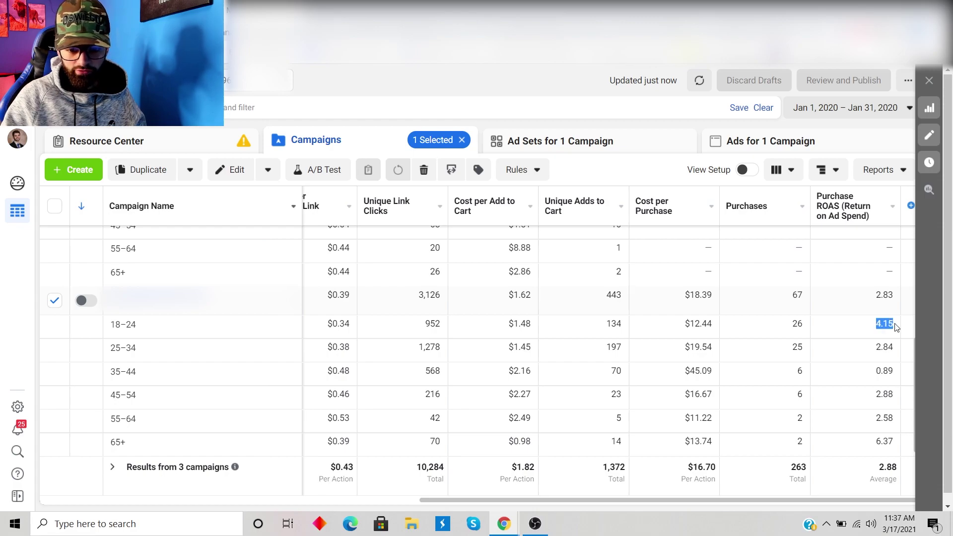
pyautogui.moveTo(876, 348); pyautogui.dragTo(897, 352)
pyautogui.click(875, 345)
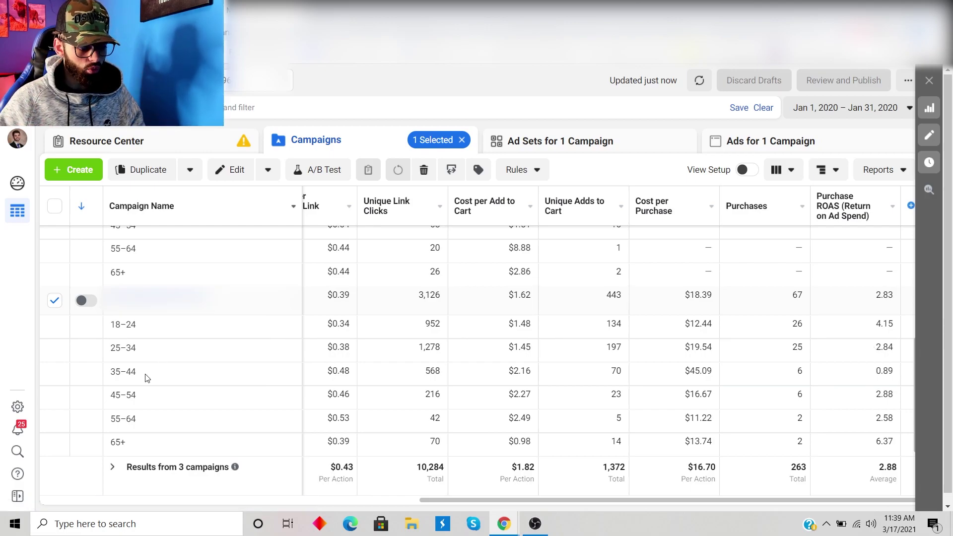
# Check the third campaign's Purchase ROAS for age groups 35–44 through 65+ and return to the list without the age breakdown.
pyautogui.moveTo(134, 372); pyautogui.dragTo(115, 372)
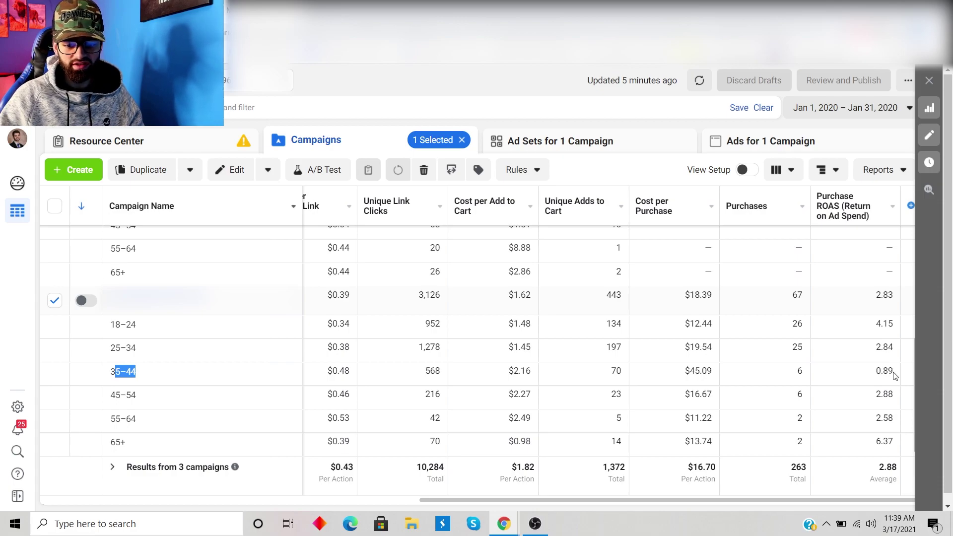
pyautogui.moveTo(894, 372); pyautogui.dragTo(878, 373)
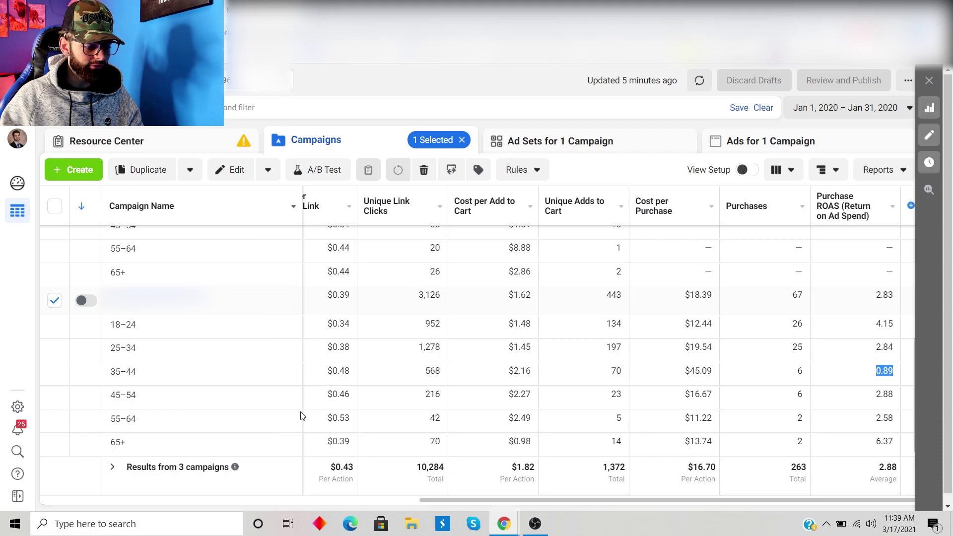
pyautogui.moveTo(111, 395); pyautogui.dragTo(138, 396)
pyautogui.moveTo(147, 449); pyautogui.dragTo(117, 444)
pyautogui.moveTo(877, 397); pyautogui.dragTo(897, 444)
pyautogui.click(870, 447)
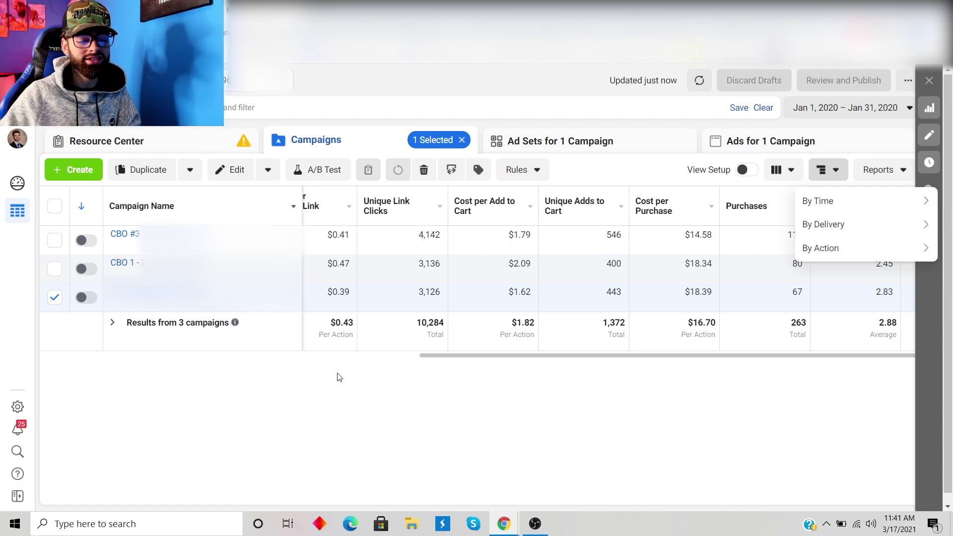
pyautogui.moveTo(422, 357); pyautogui.dragTo(73, 355)
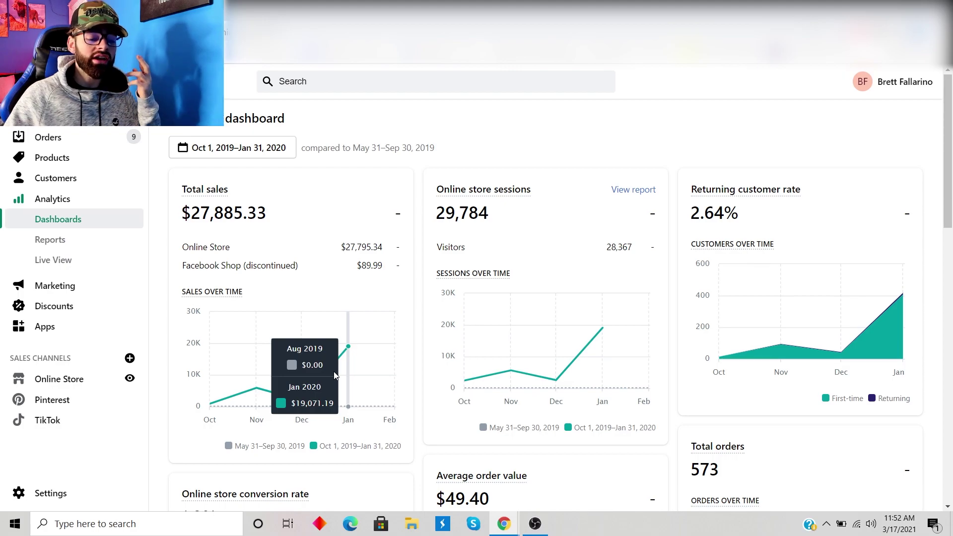
# In the Shopify analytics dashboard, set the date range to Jan 1–Feb 29, 2020 and examine the daily sales over time.
pyautogui.click(249, 156)
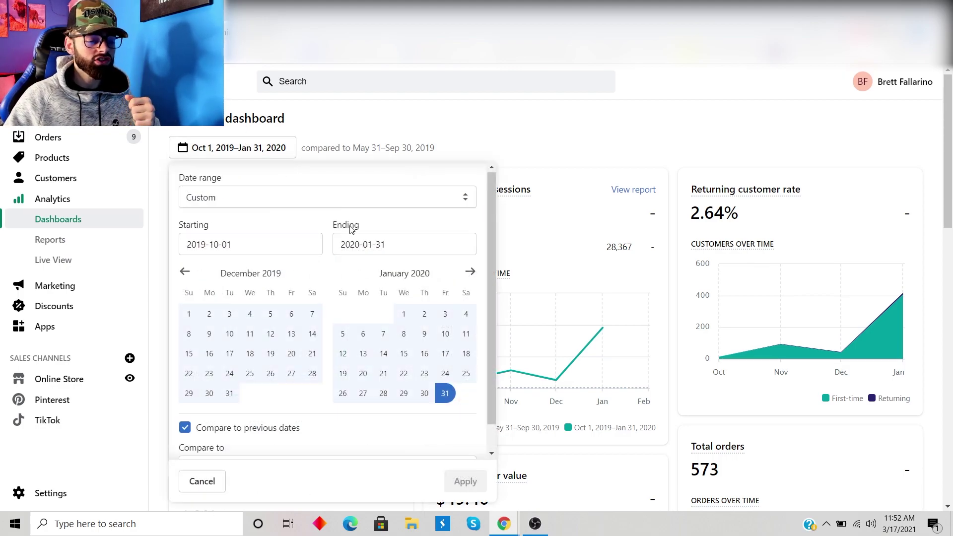
pyautogui.click(404, 314)
pyautogui.click(469, 271)
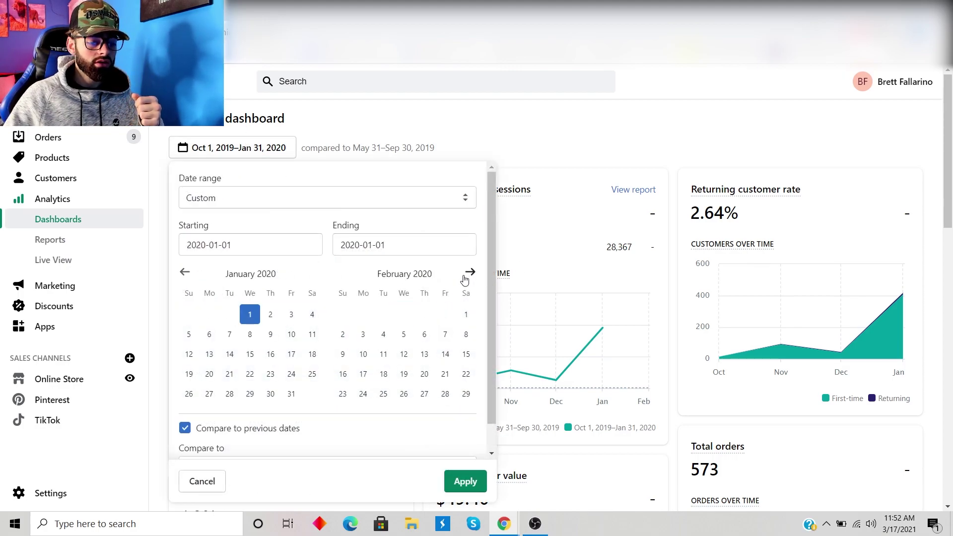
pyautogui.click(466, 394)
pyautogui.click(462, 491)
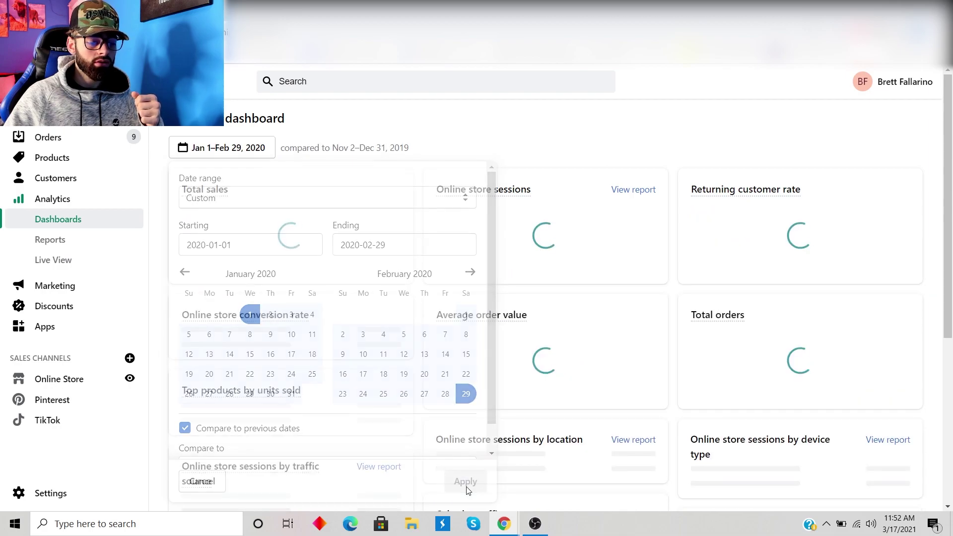
pyautogui.moveTo(276, 397)
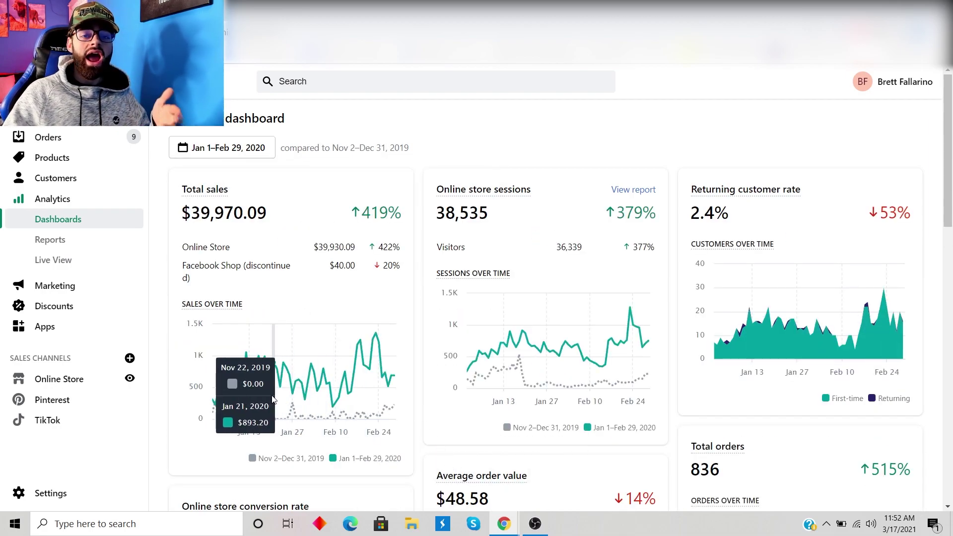